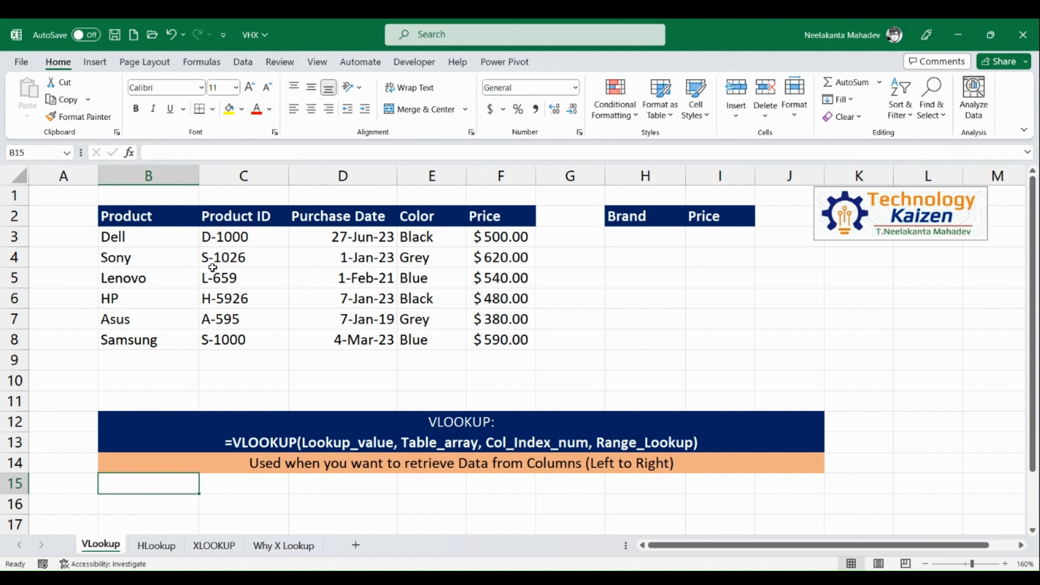
- Enter Samsung as the brand to look up in cell H3 of the VLookup sheet
left_click(632, 238)
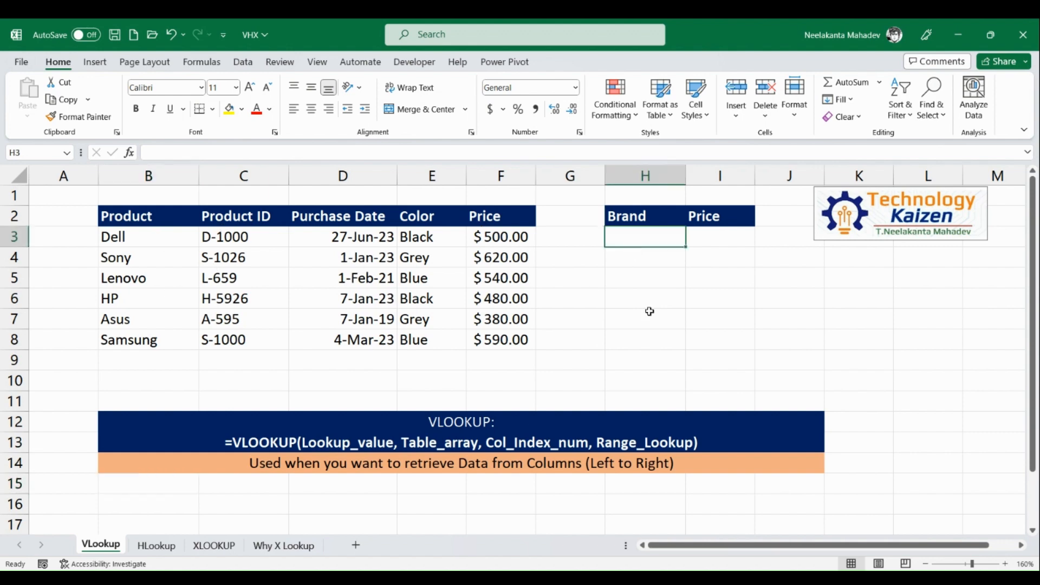
type("Sa")
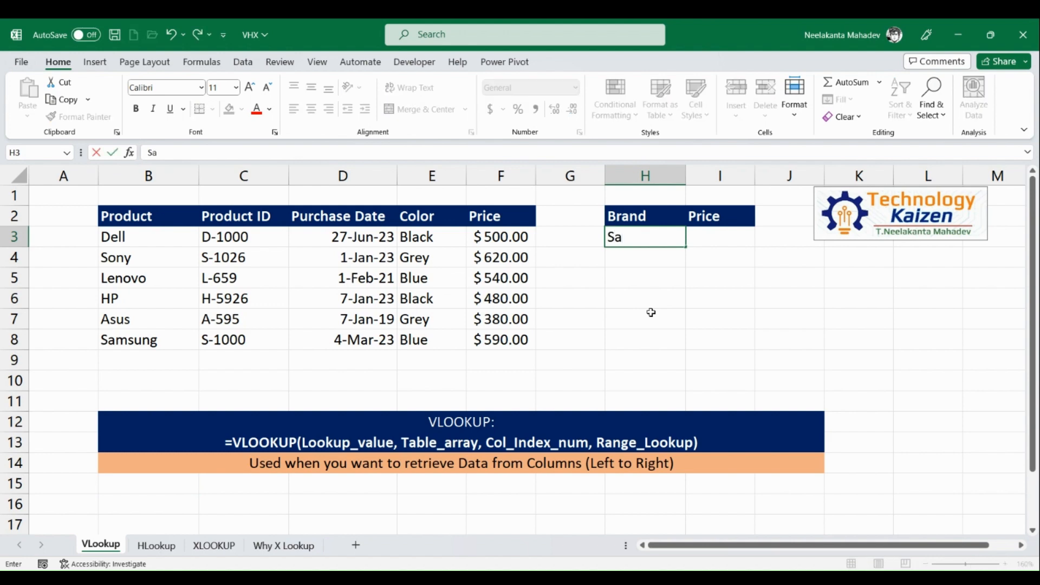
type("msung")
key("Tab")
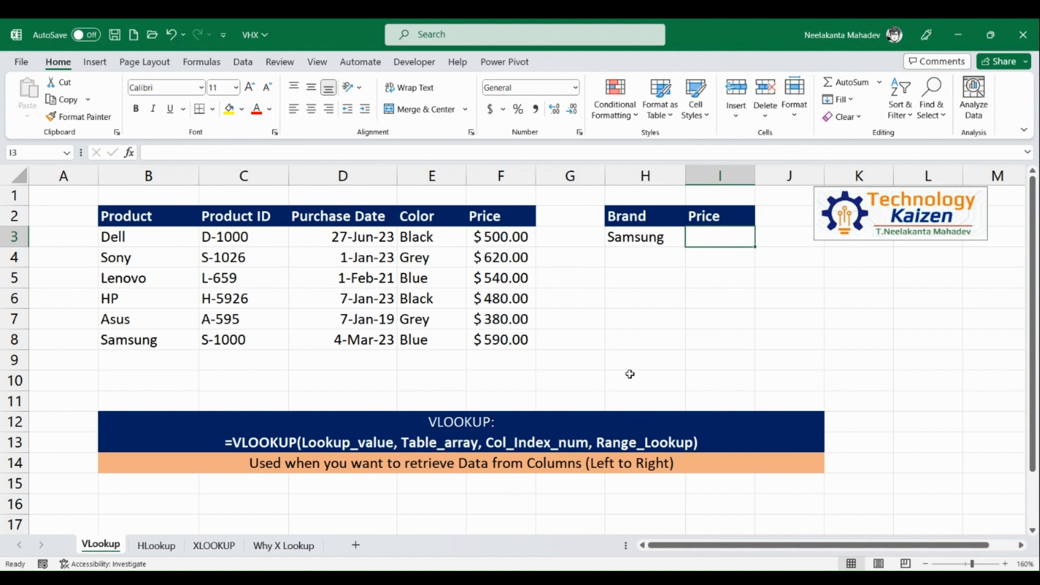
- Enter a VLOOKUP in I3 that finds the H3 brand in B3:F8 and returns column 5 with range lookup False
type("=vl")
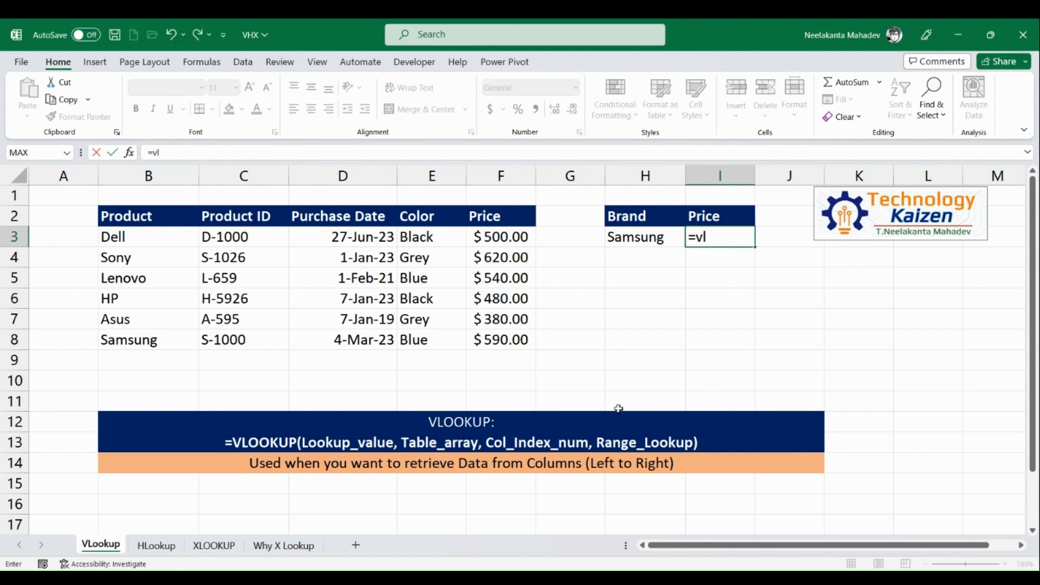
type("ookup(")
left_click(636, 242)
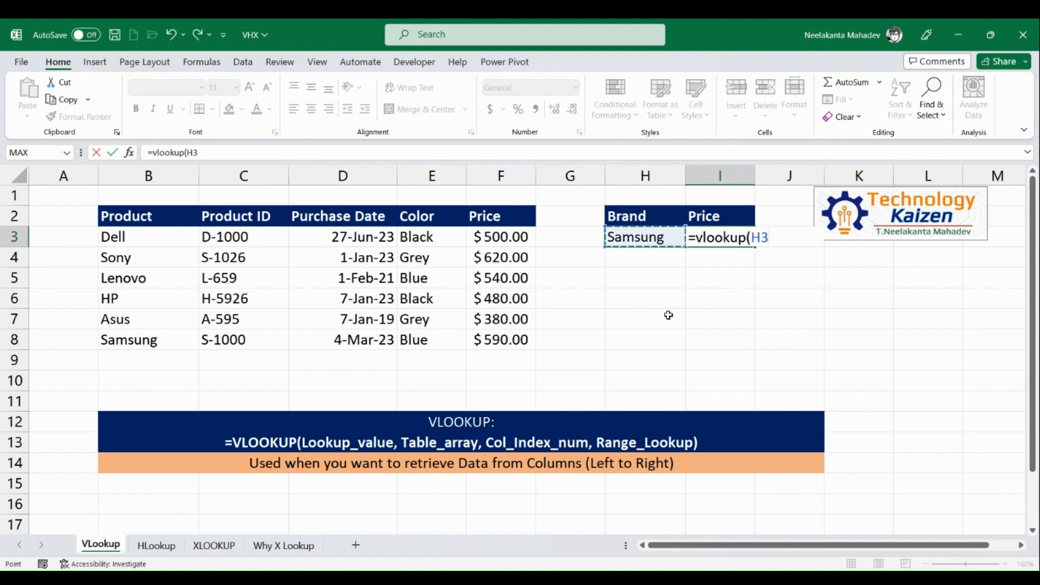
type(",")
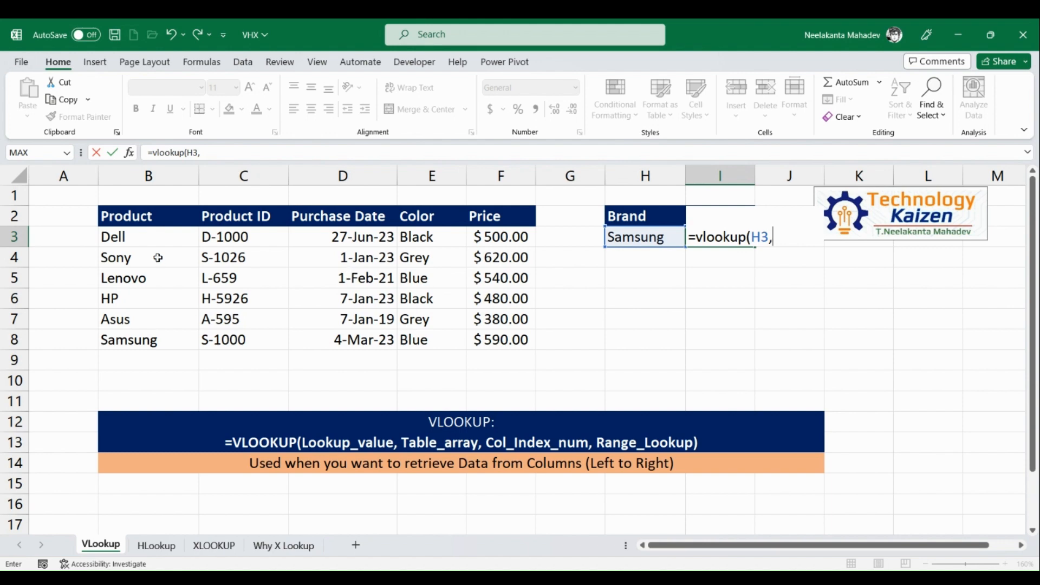
left_click_drag(142, 240, 476, 337)
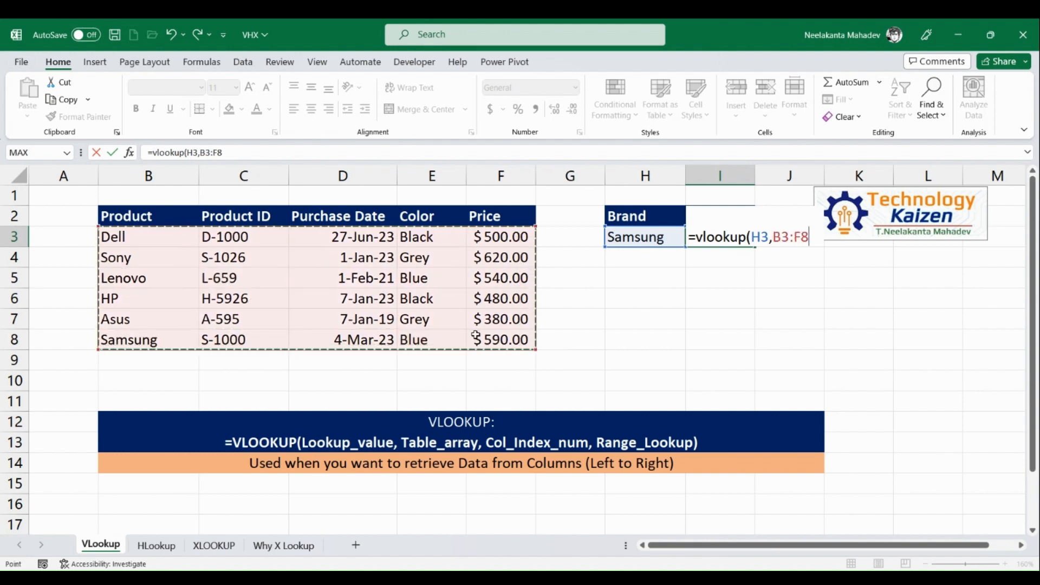
type(",")
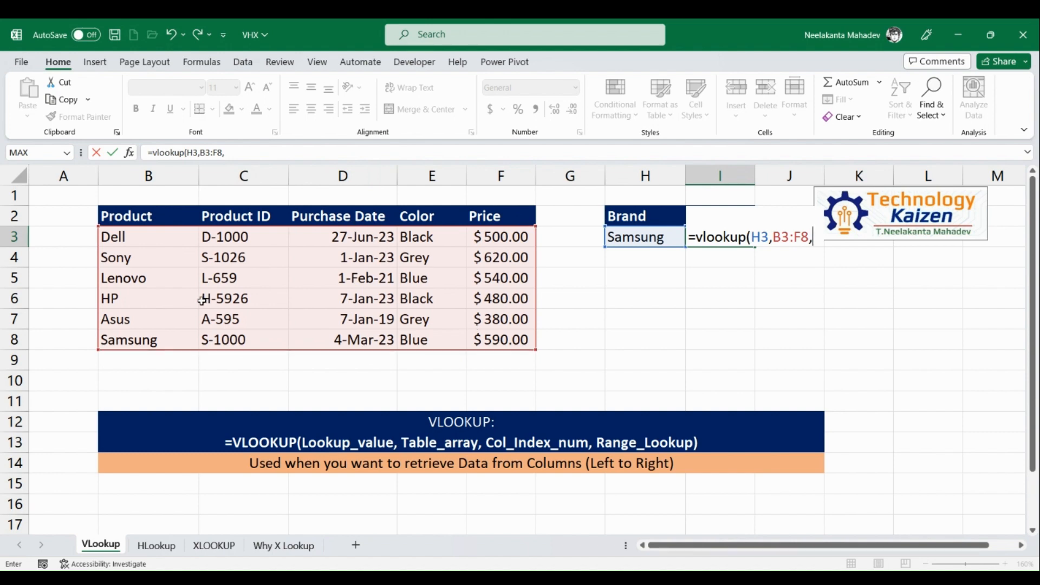
type("5,")
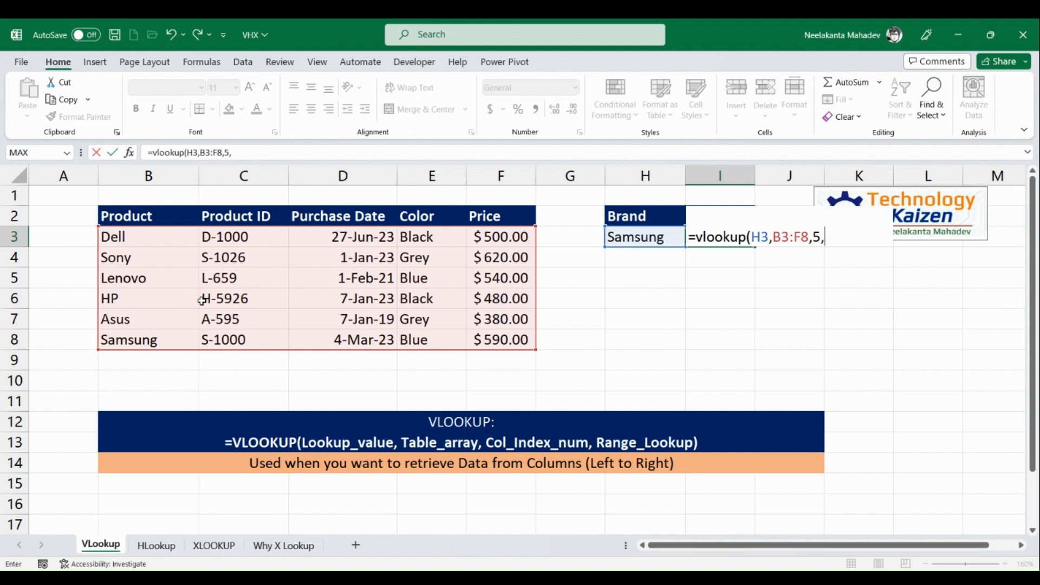
type("False)")
key("Return")
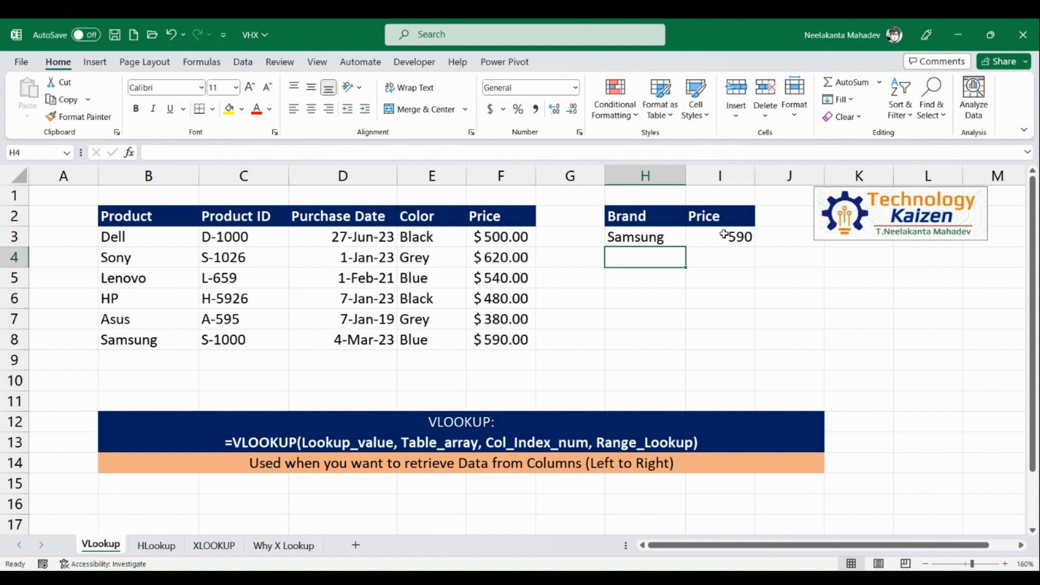
- Change the lookup brand in H3 to HP
left_click(672, 238)
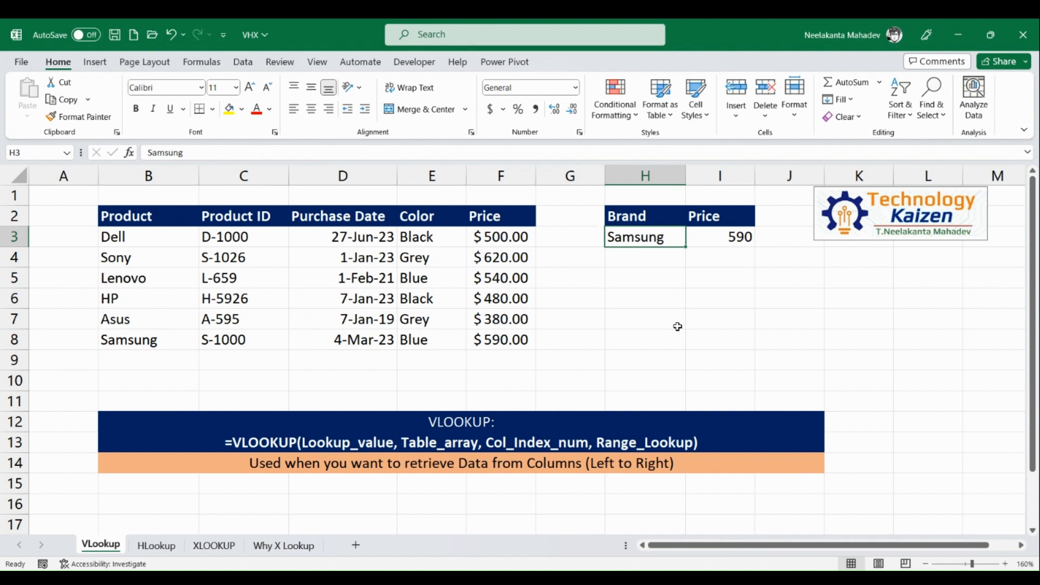
type("HP")
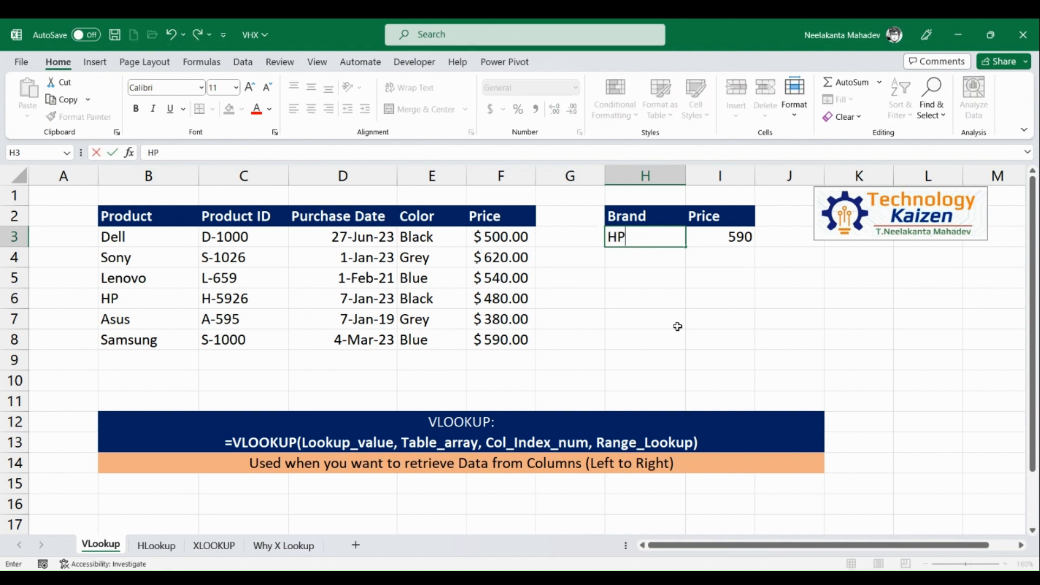
key("Return")
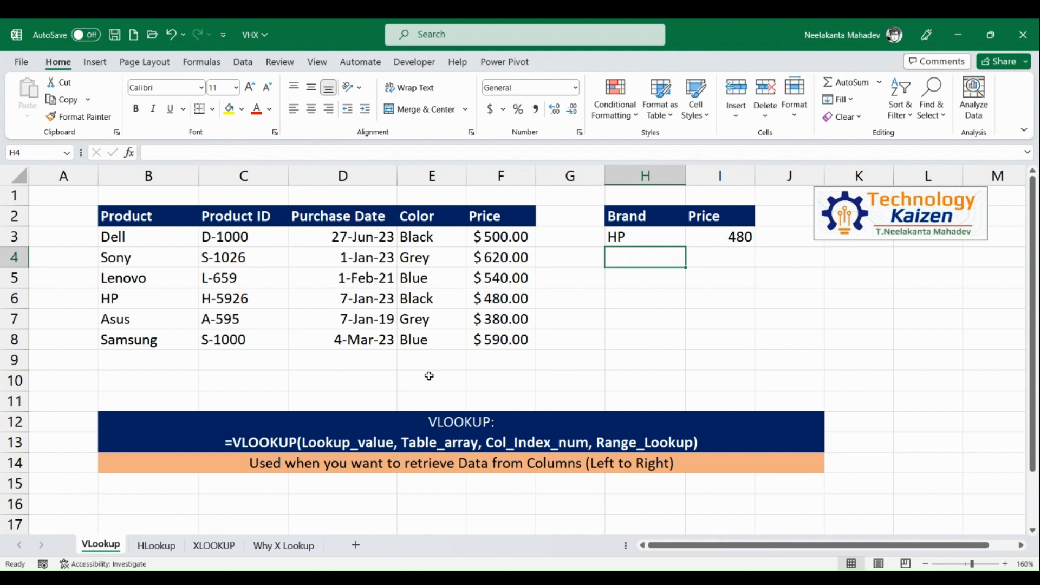
- On the HLookup sheet, clear the placeholder from price cell I9 and highlight Sony's data in D2:D6
key("ctrl+Page_Down")
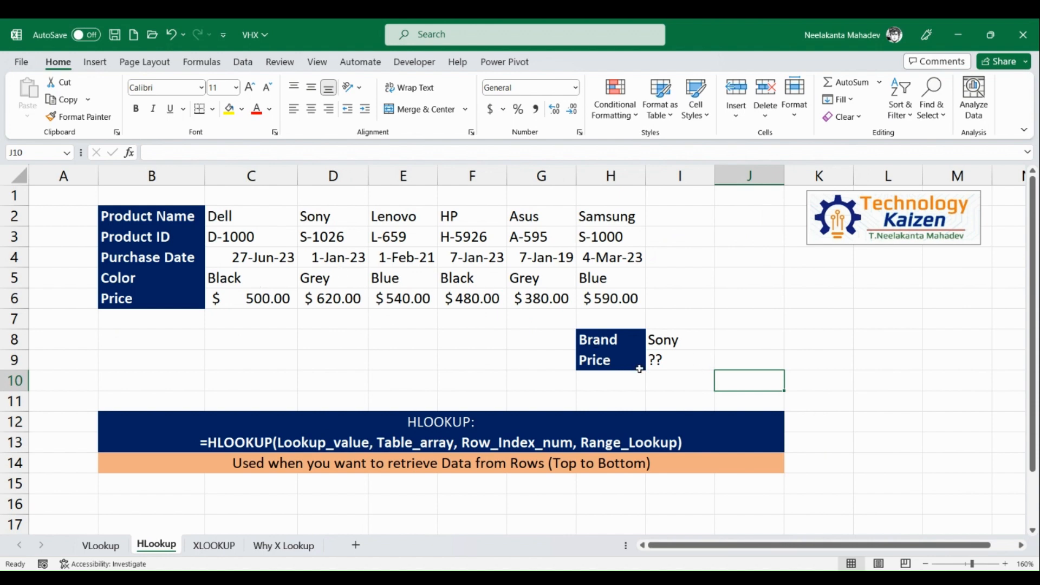
left_click(661, 361)
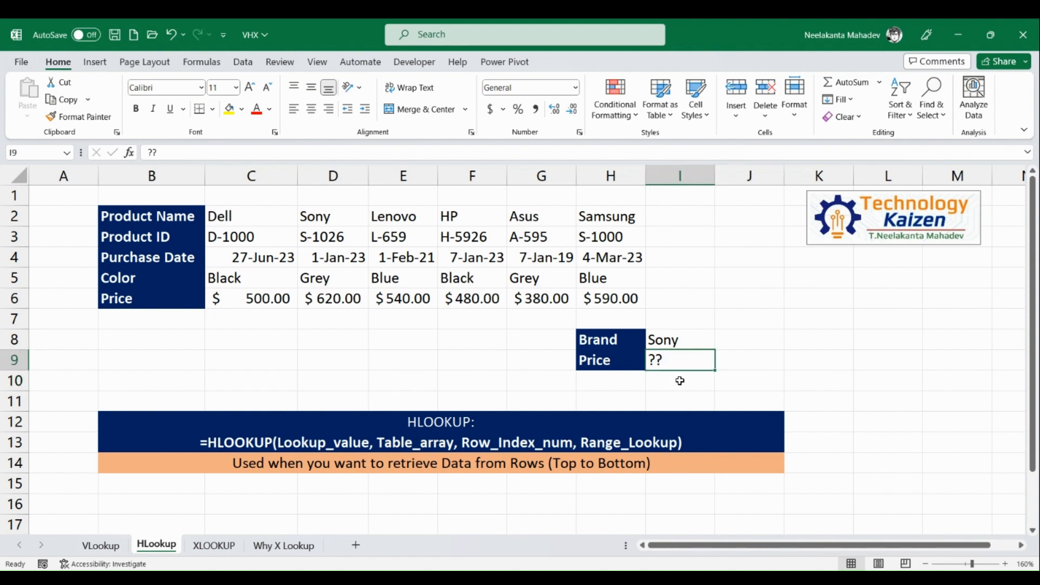
key("Delete")
left_click_drag(342, 216, 349, 297)
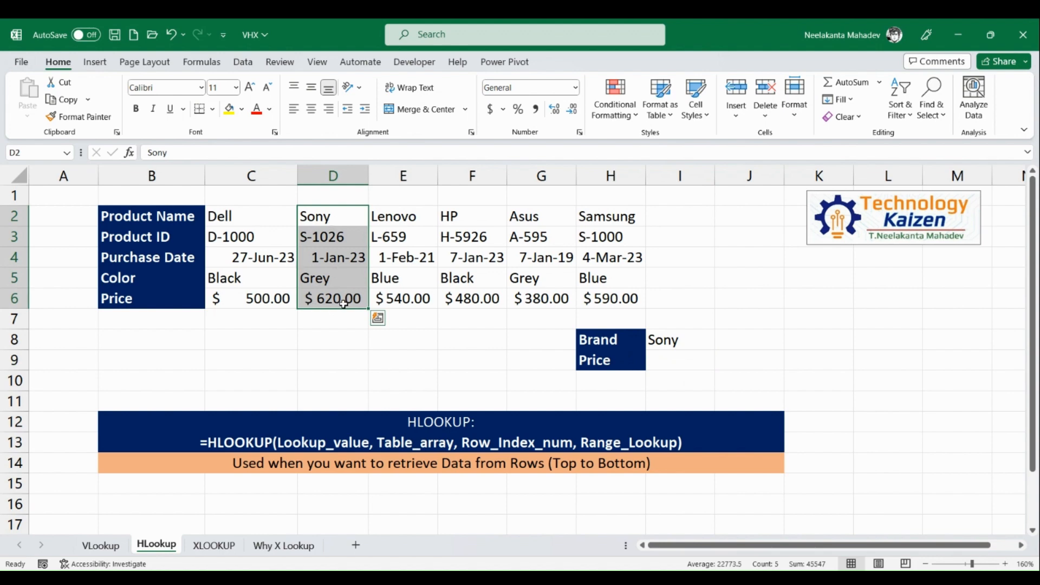
- Enter an HLOOKUP in I9 that finds the I8 brand in C2:H6 and returns row 5 with range lookup False
left_click(698, 364)
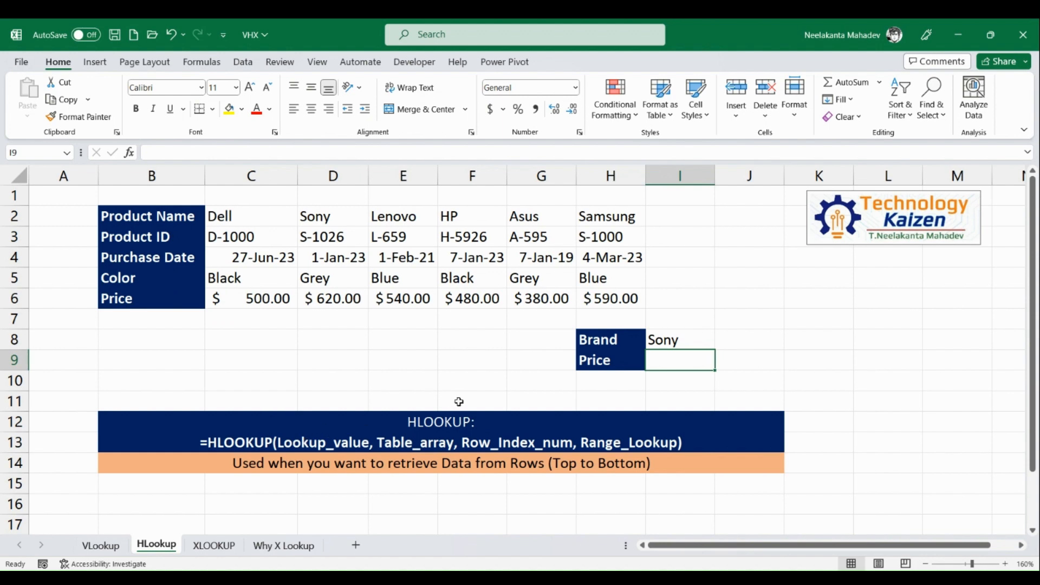
type("=")
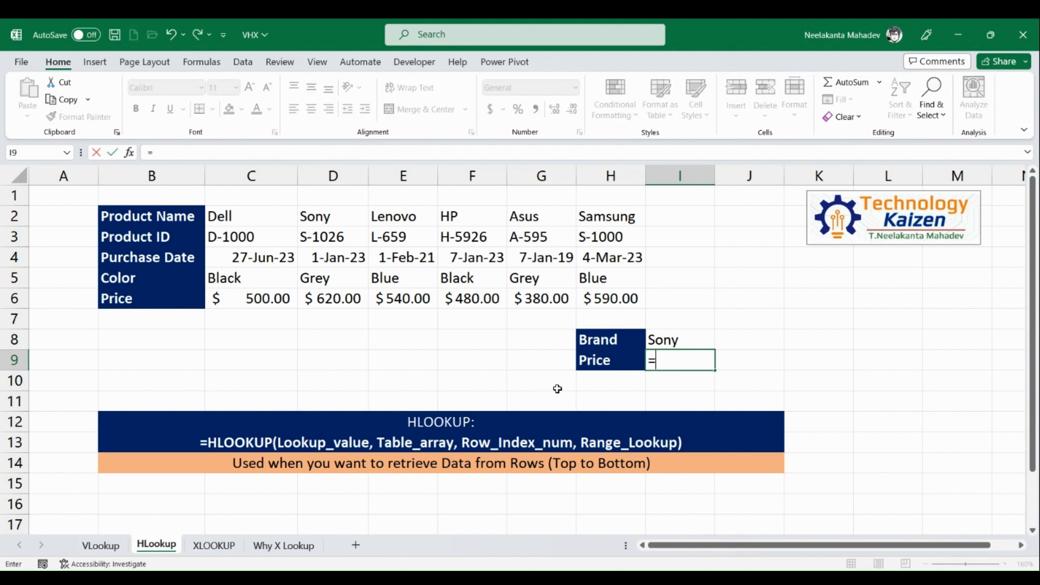
type("Hlookup(")
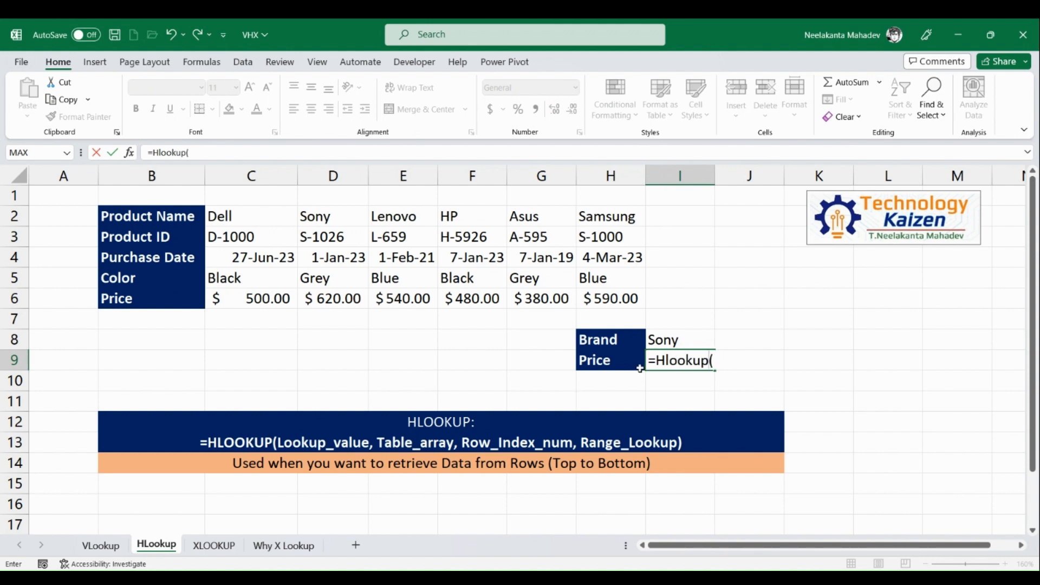
left_click(682, 342)
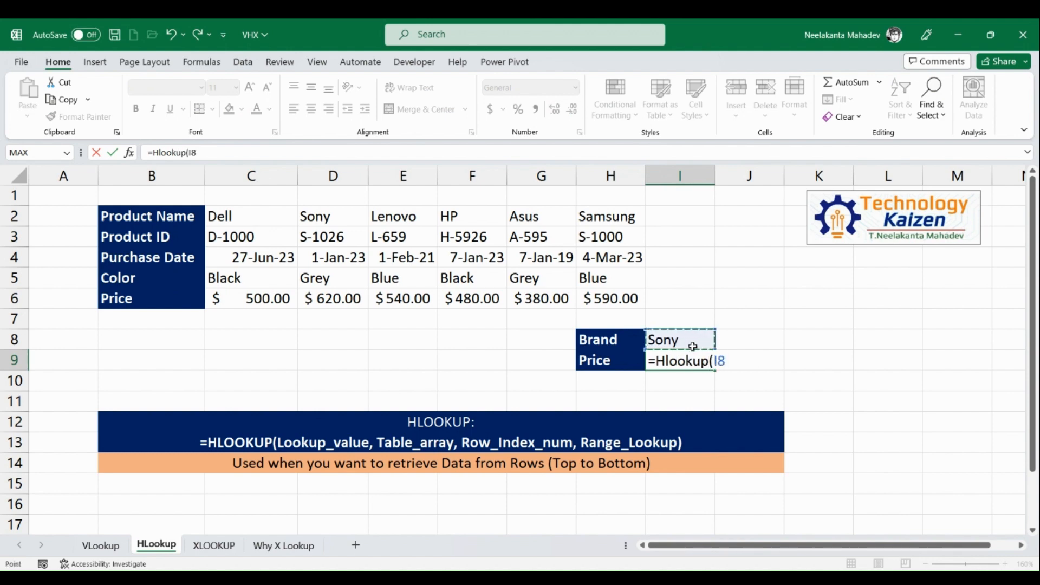
type(",")
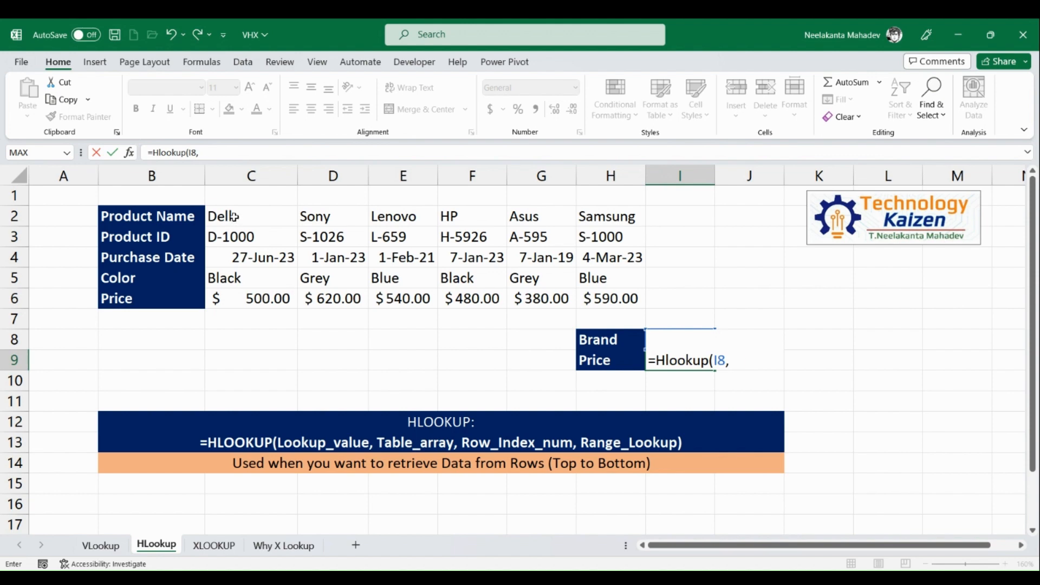
left_click_drag(235, 218, 596, 299)
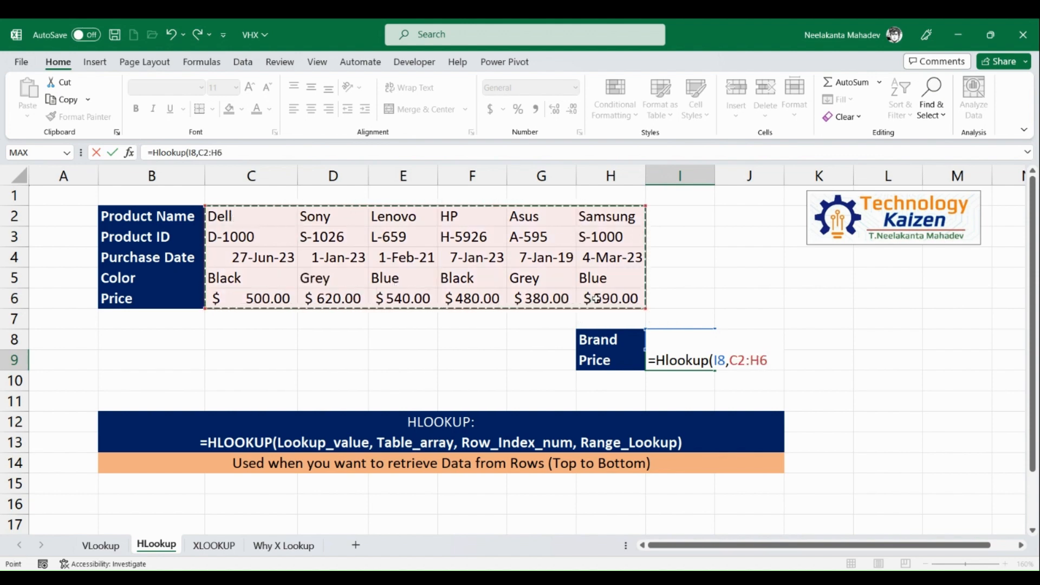
type(",")
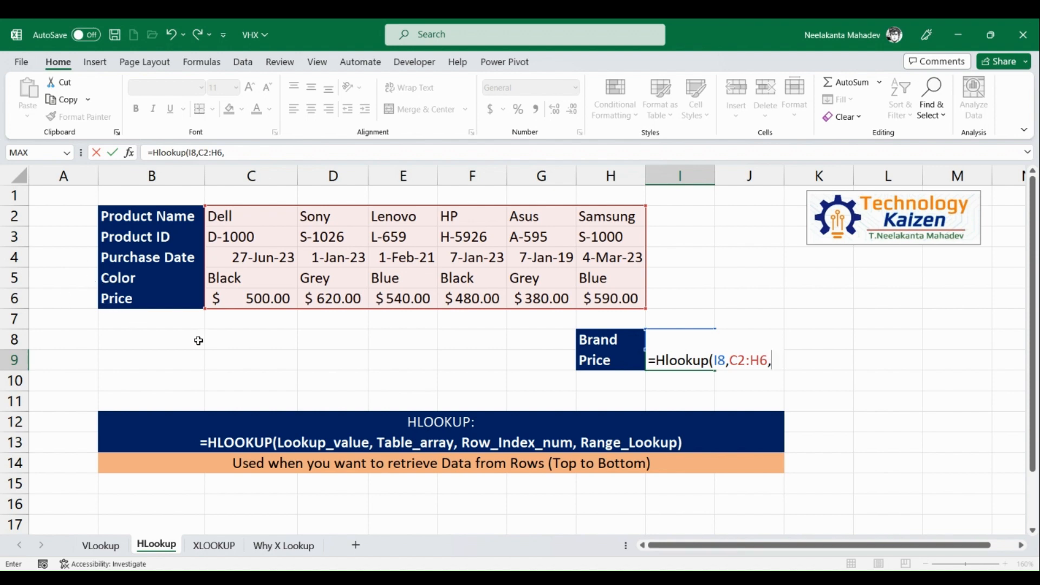
type("5,False")
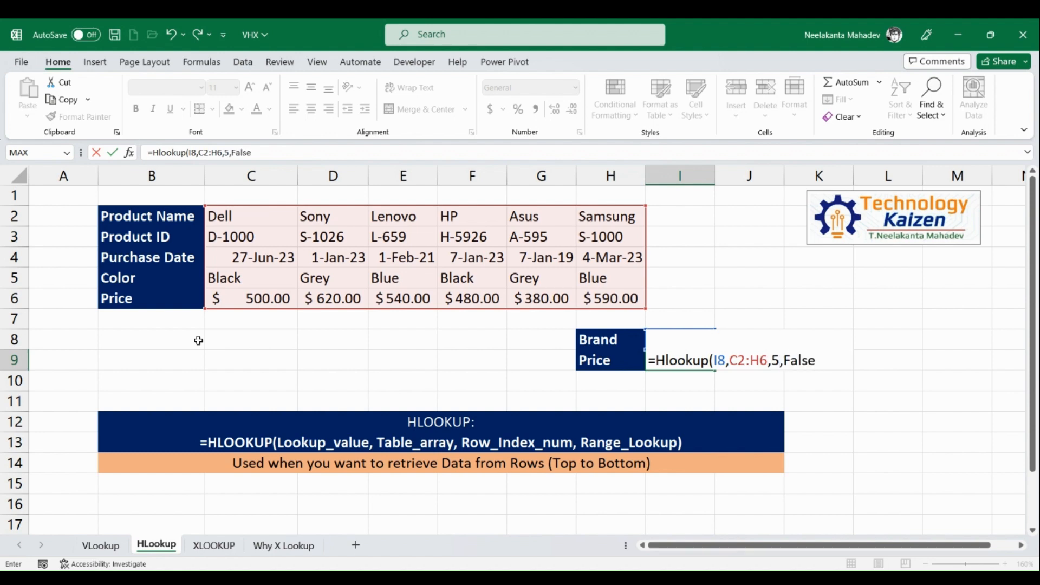
type(")")
key("Return")
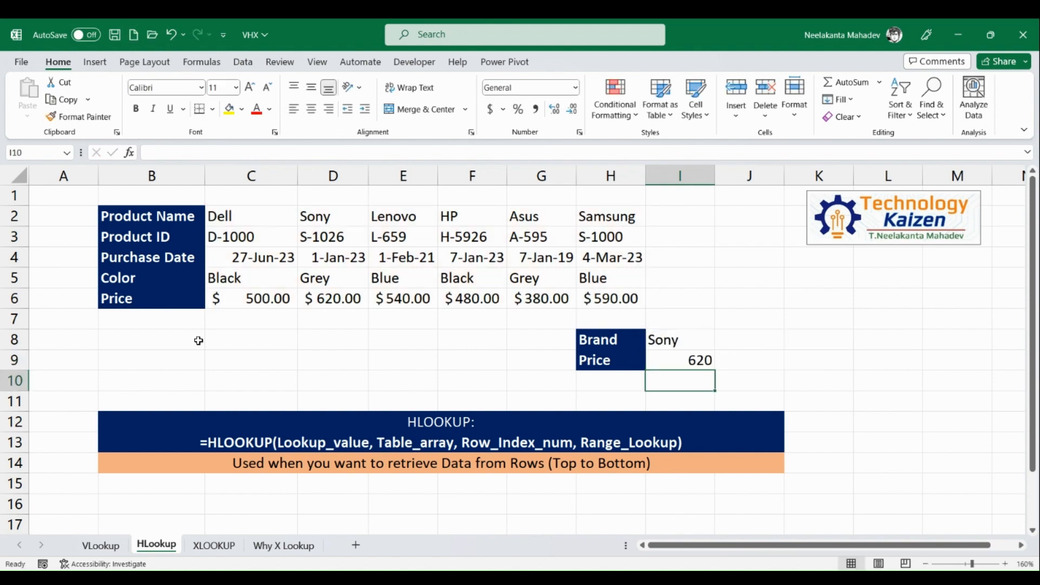
- Revisit the VLookup and HLookup sheets, and enter Sony as the brand in I3 of the XLOOKUP sheet
left_click(108, 546)
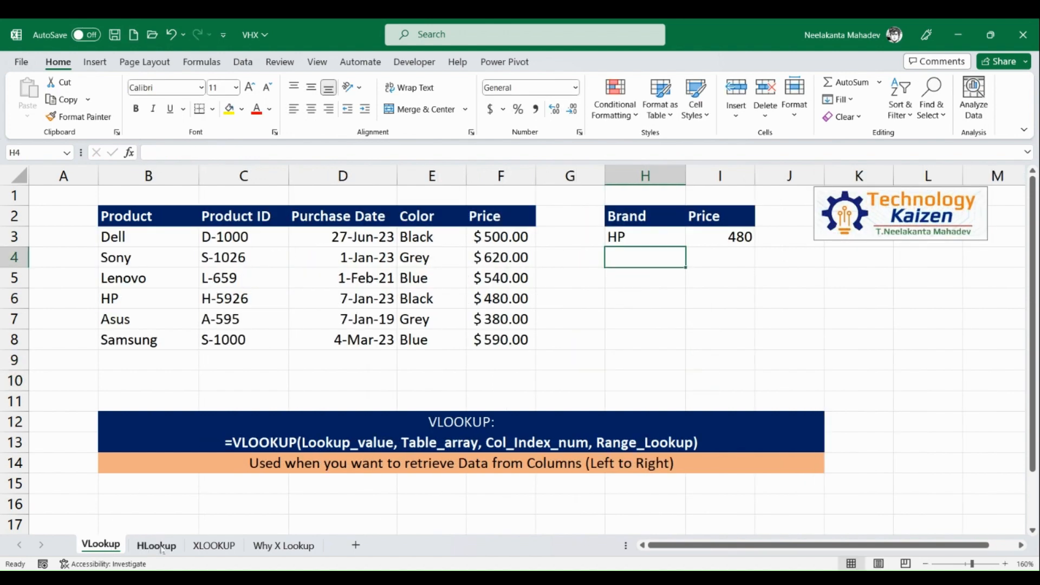
left_click(162, 548)
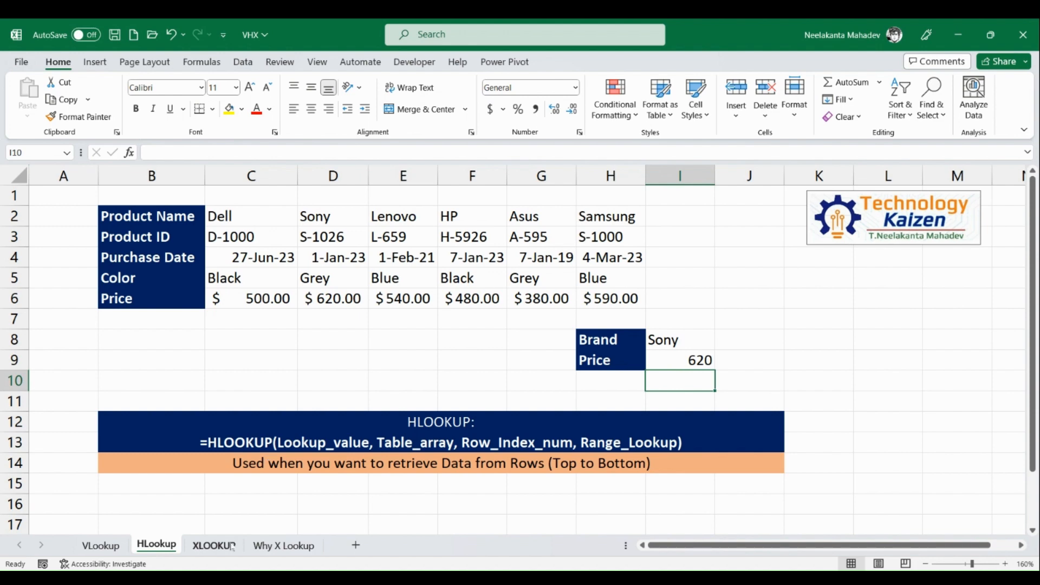
left_click(214, 546)
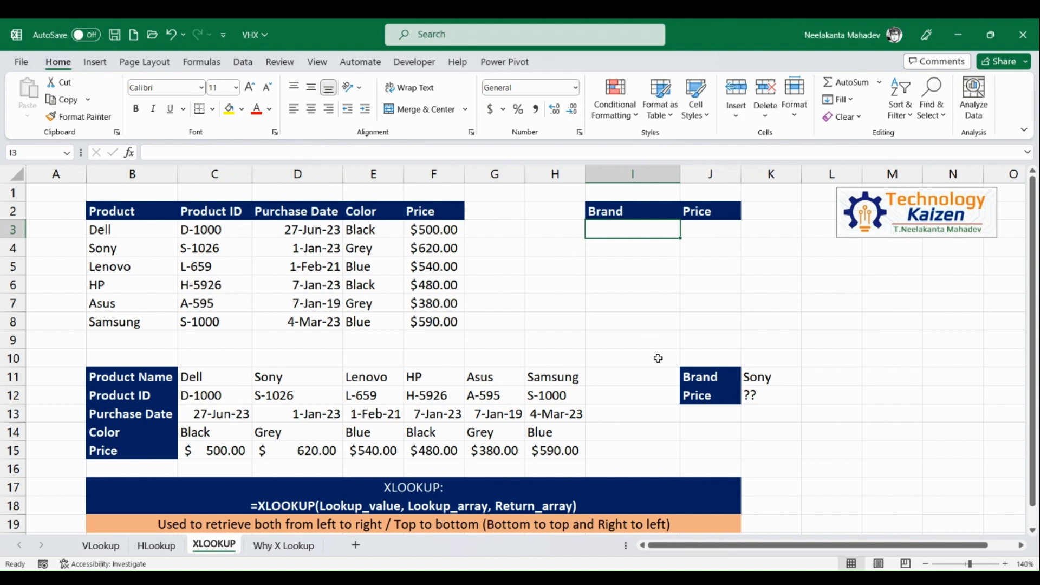
type("Sony")
key("Tab")
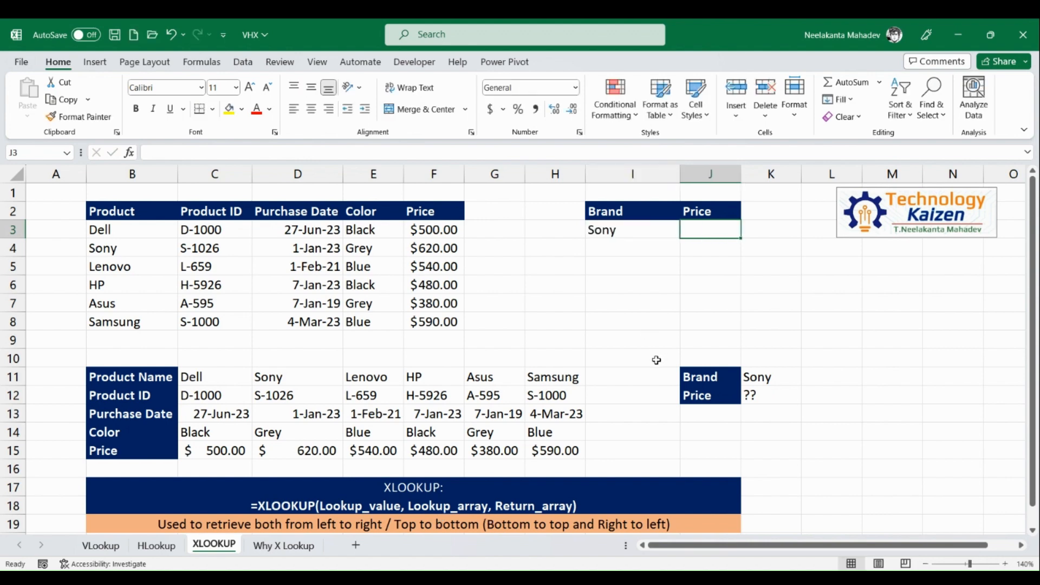
- Enter an XLOOKUP in J3 that finds the I3 brand in B3:B8 and returns the price from F3:F8
type("=xlo")
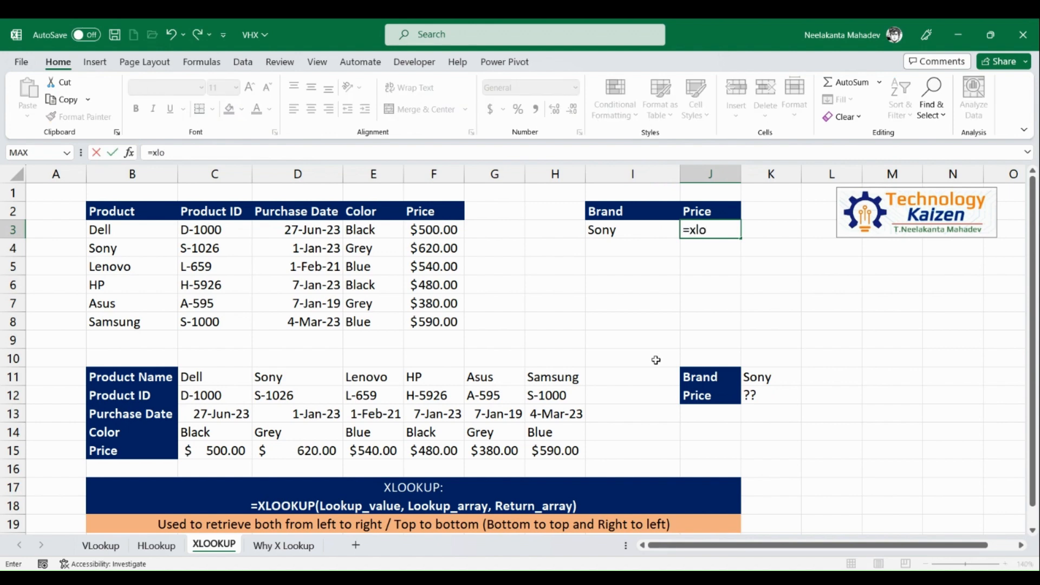
key("Tab")
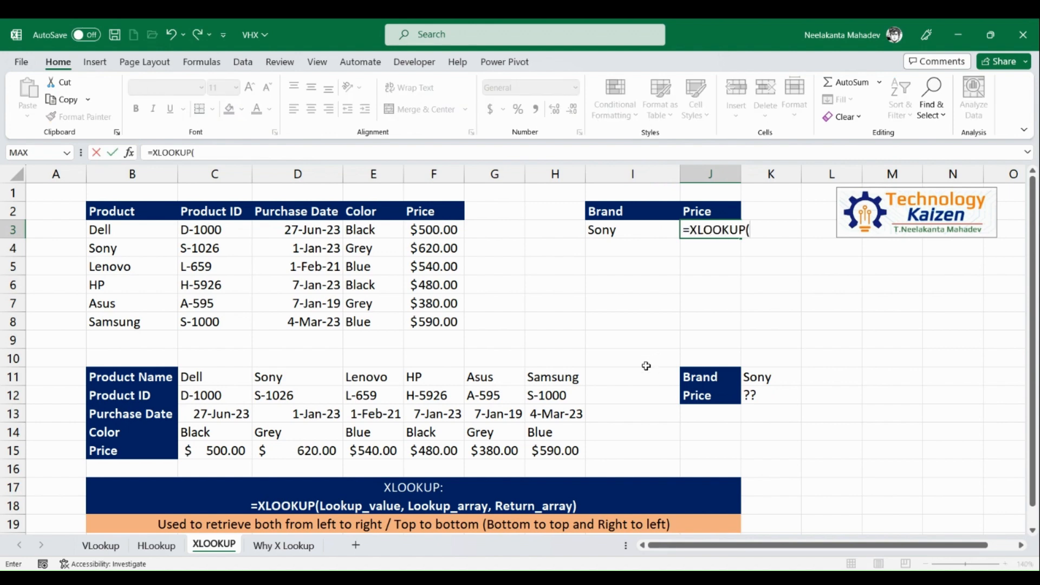
left_click(611, 232)
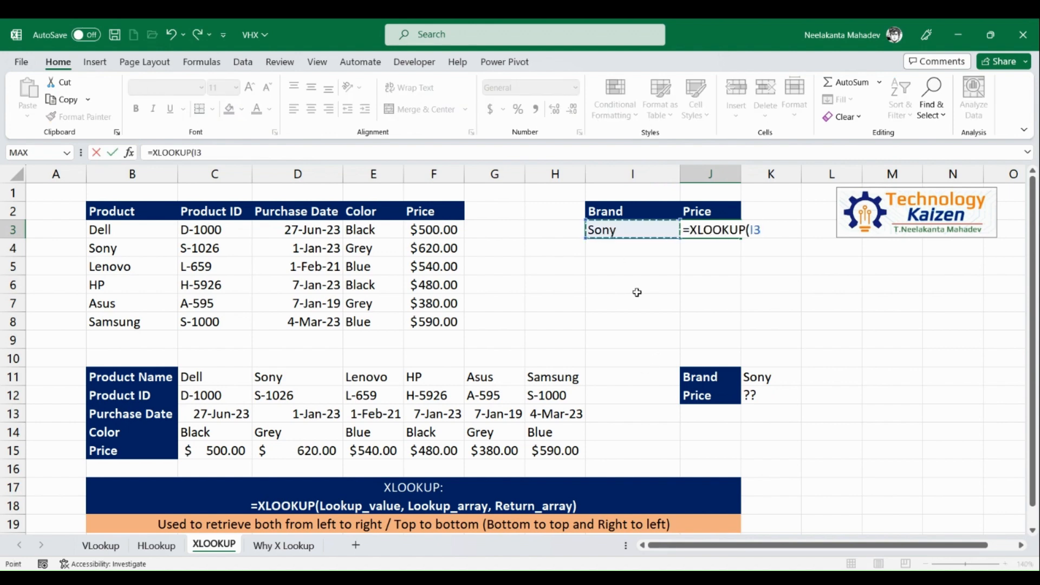
type(",")
left_click_drag(135, 228, 144, 323)
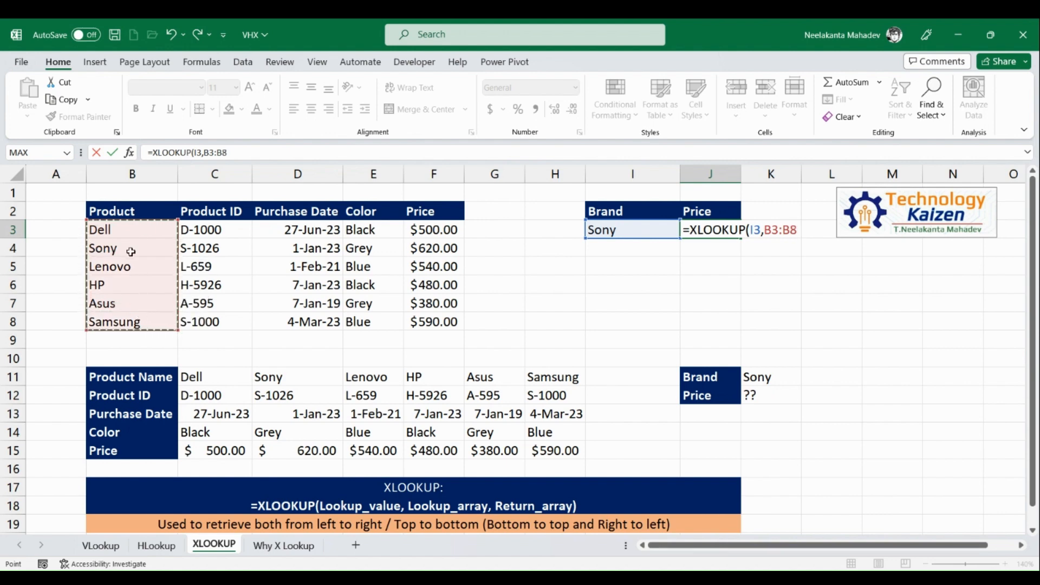
type(",")
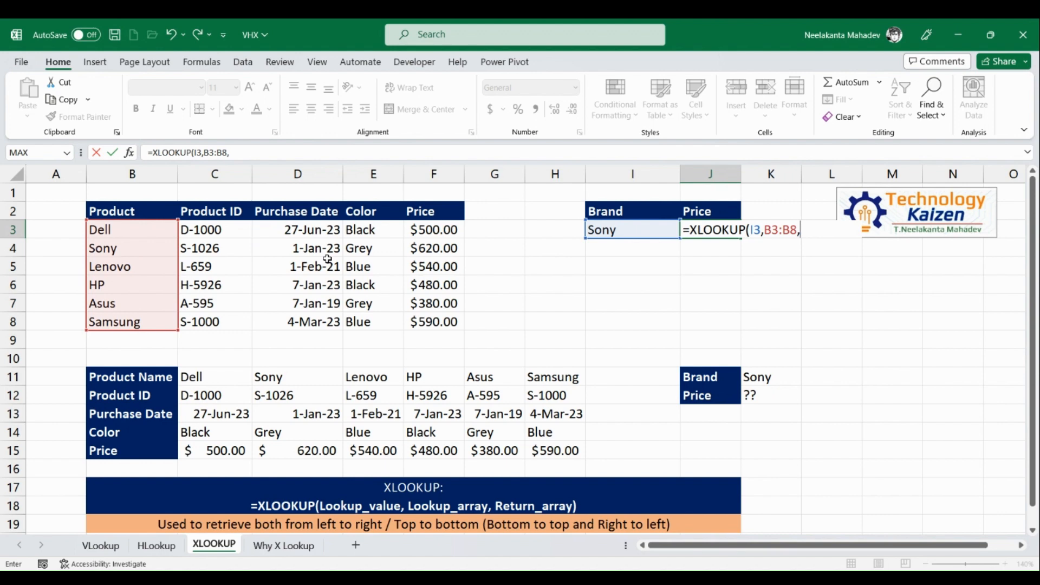
left_click_drag(420, 230, 434, 320)
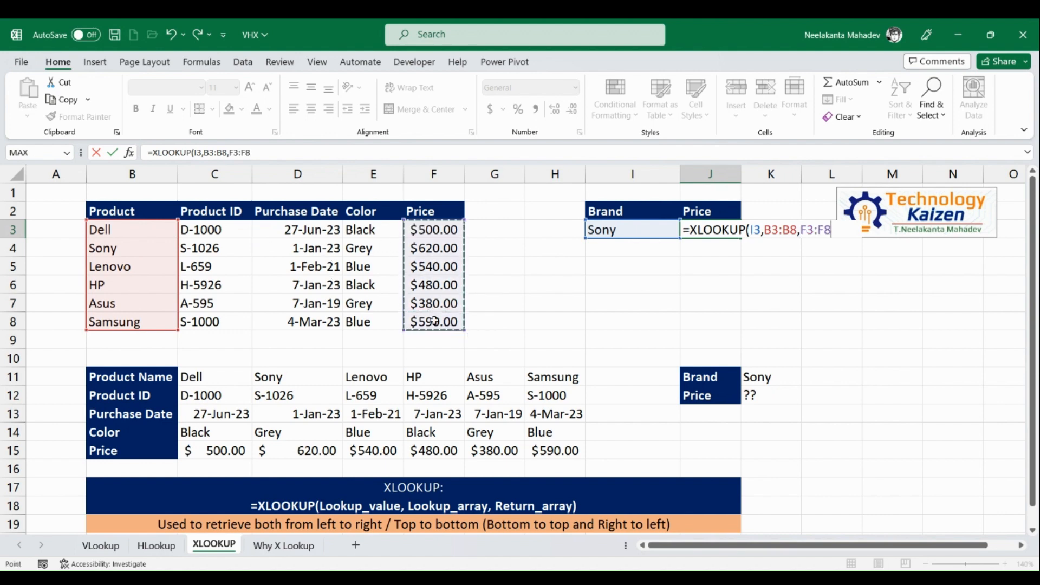
key("Return")
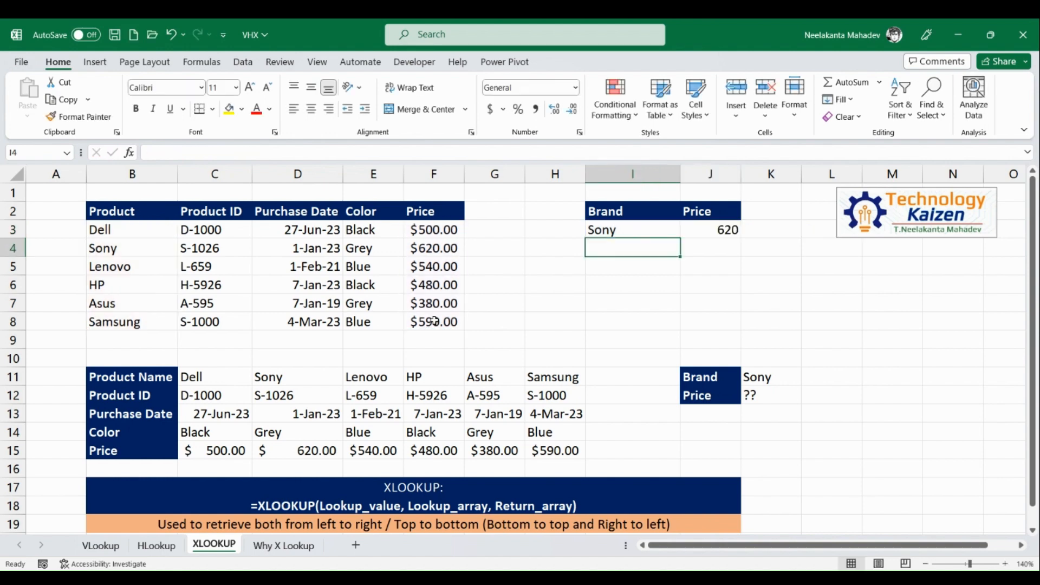
- Change the lookup brand in I3 to Asus
left_click(612, 233)
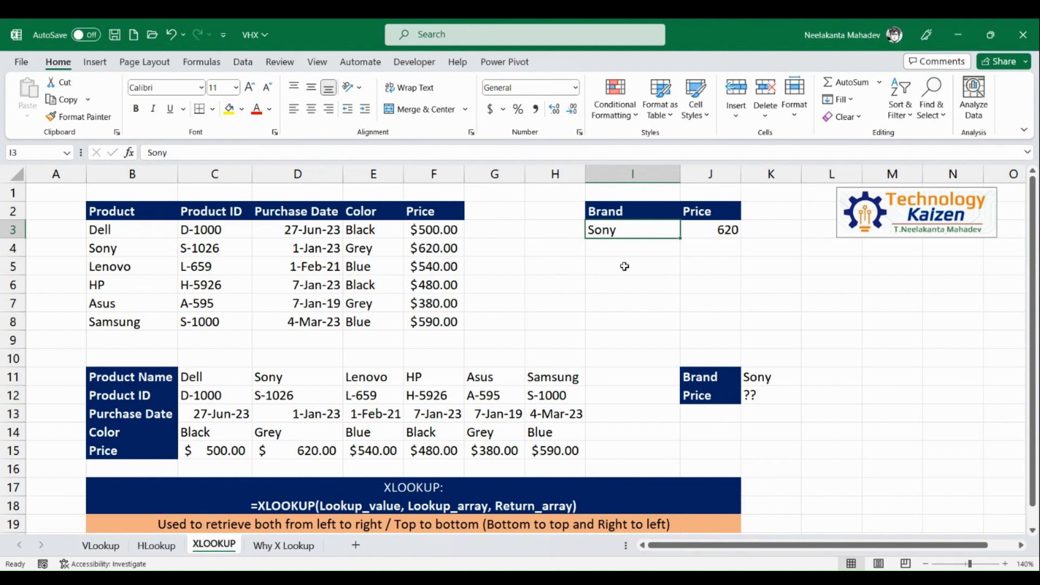
type("Asus")
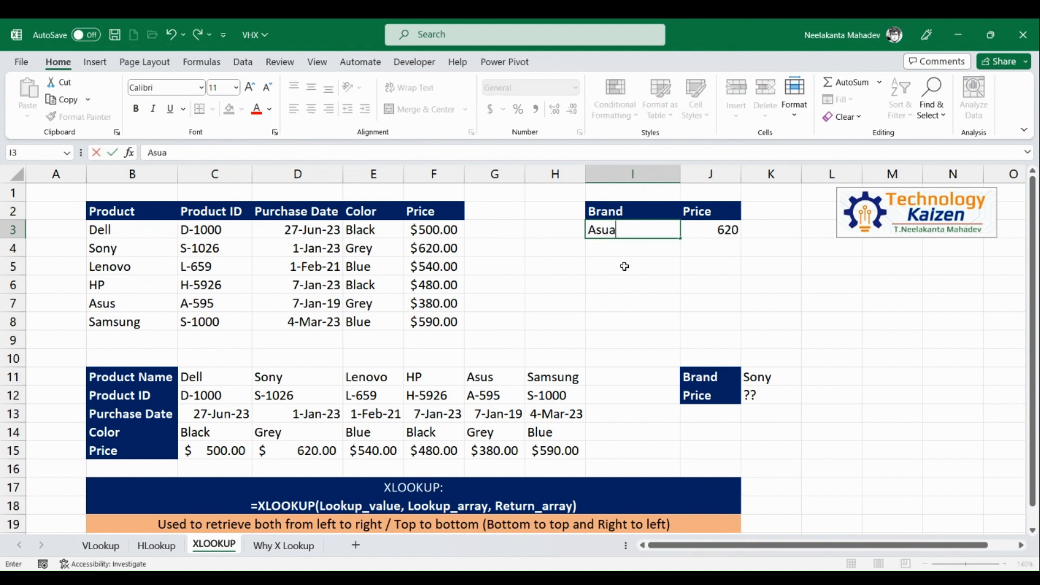
key("Return")
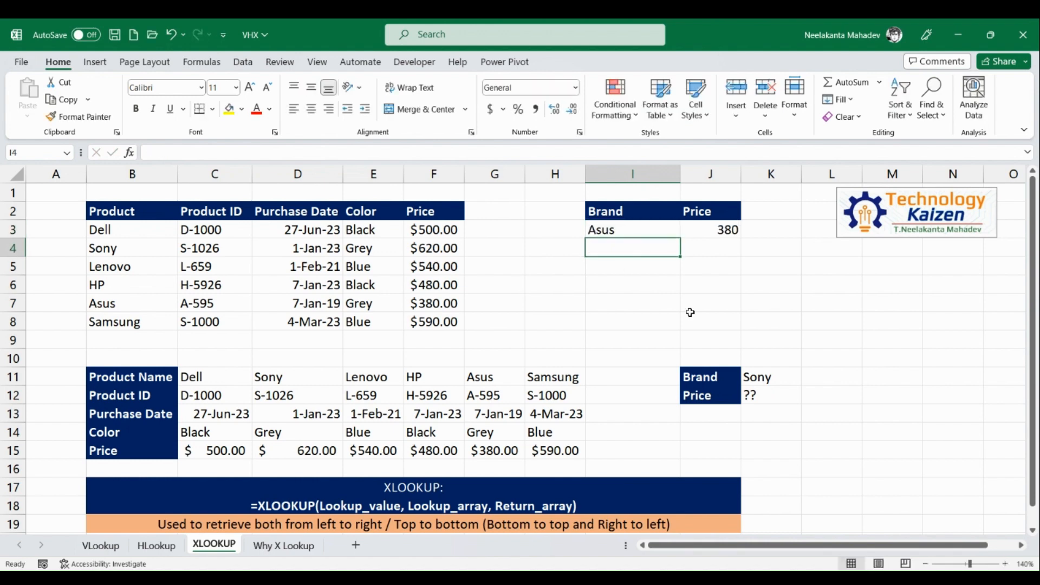
- Enter HP as a second lookup brand in L11, beside Sony in the horizontal lookup block
left_click(823, 377)
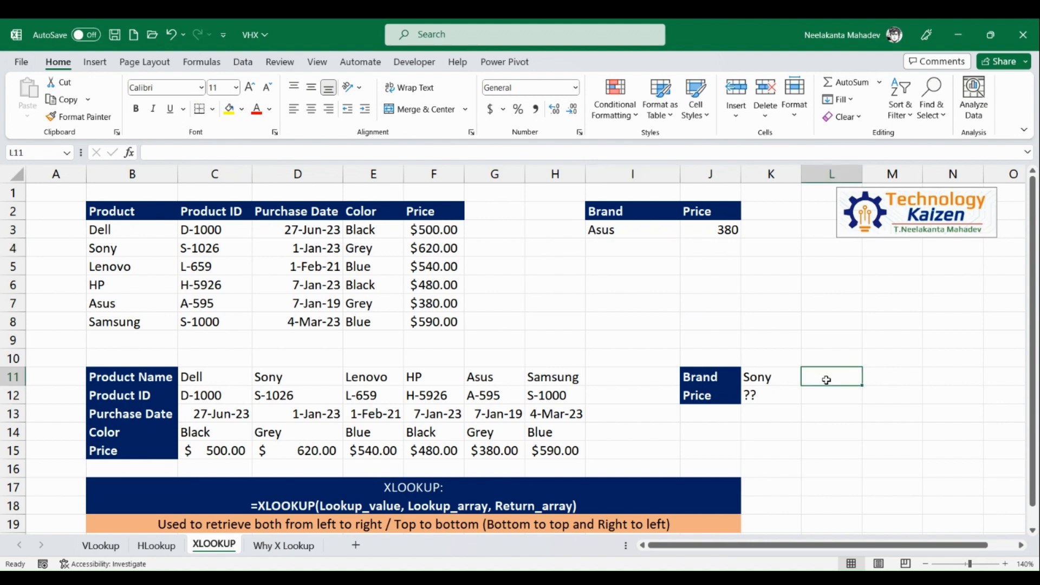
type("HP")
key("Return")
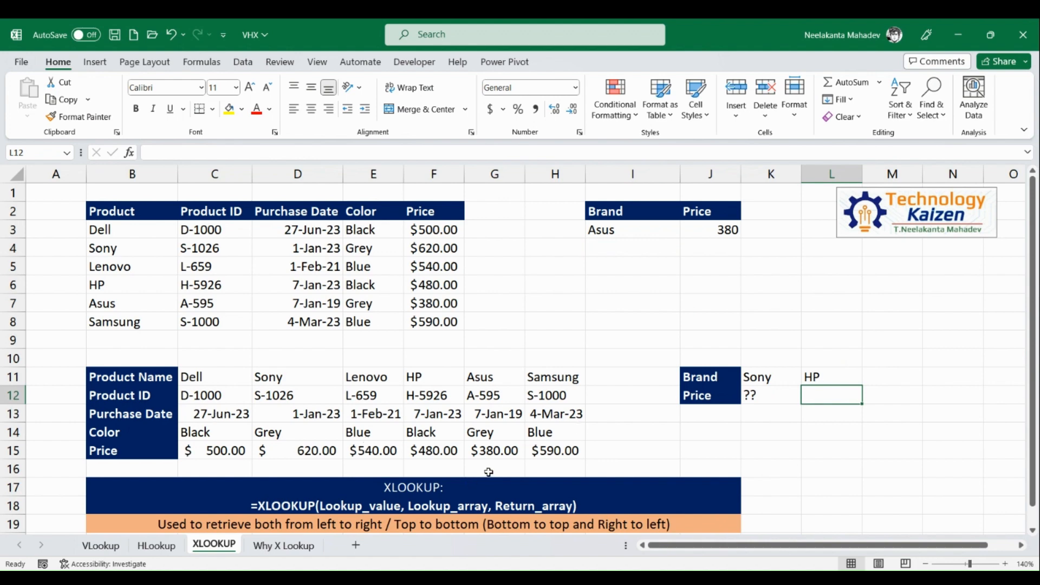
- Try an XLOOKUP in L12 with HLOOKUP-style arguments: lookup value L11, range C11:H15, row 5 and False
type("=Xlooku")
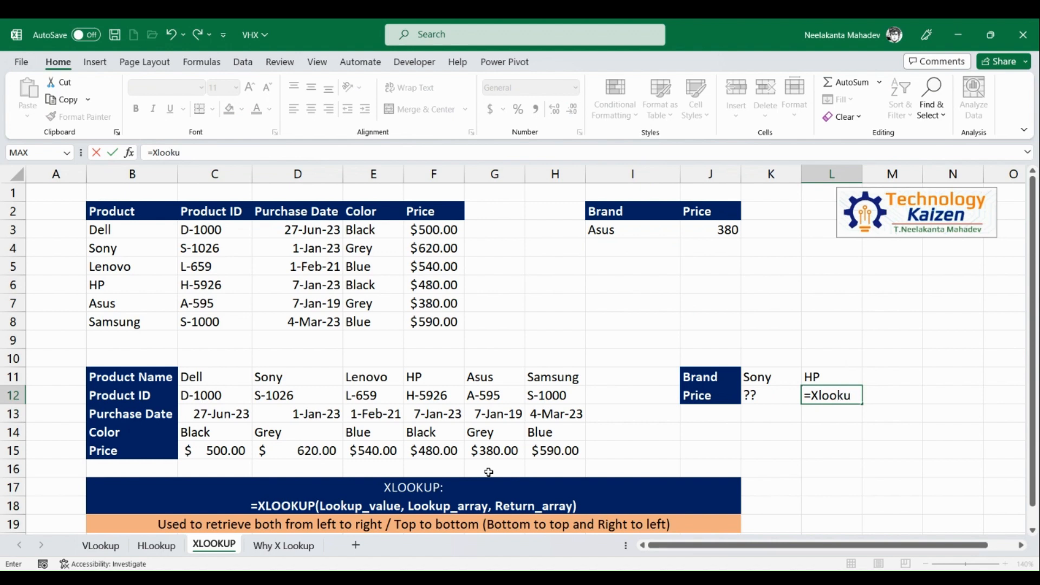
type("p(")
left_click(821, 375)
type(",")
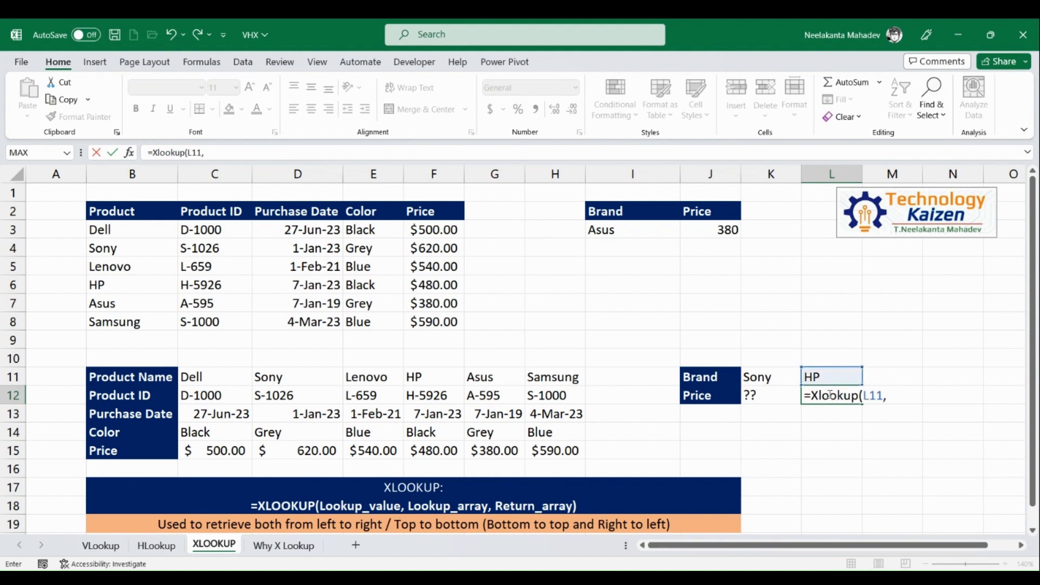
left_click_drag(211, 378, 534, 449)
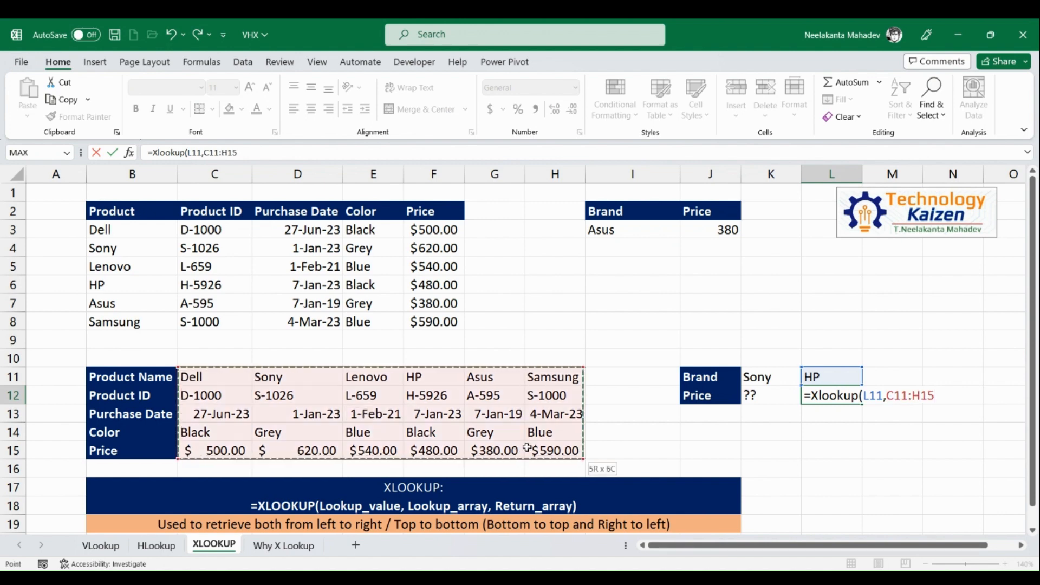
type(",")
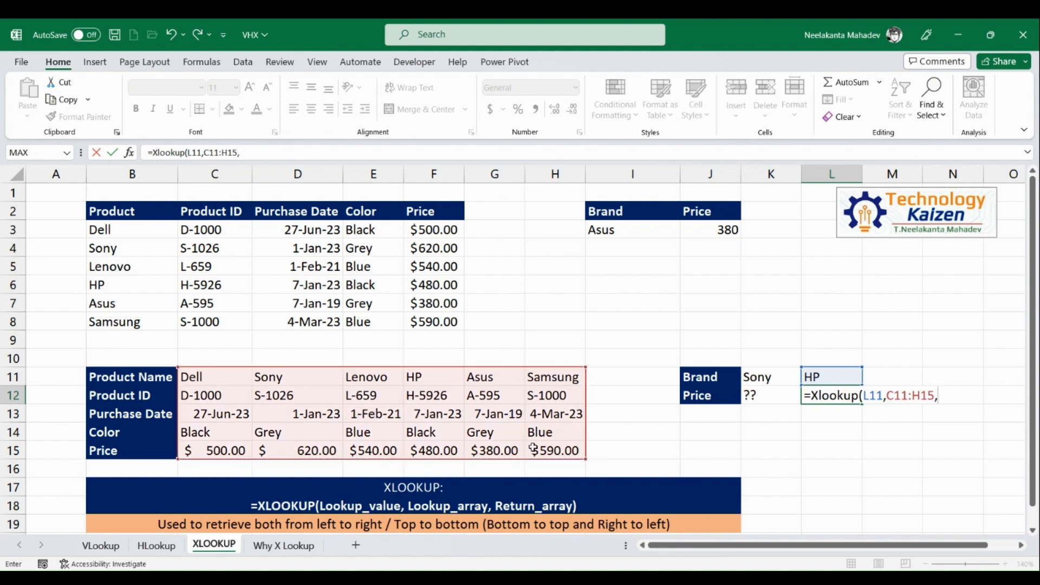
type("5,False)")
key("Return")
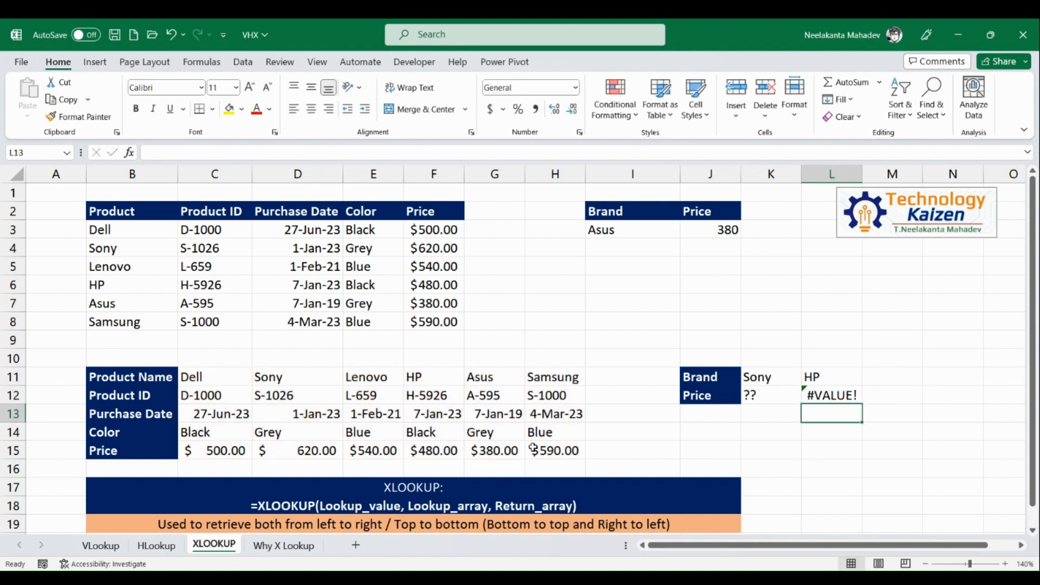
- Clear everything after the equals sign from the formula in L12
double_click(845, 395)
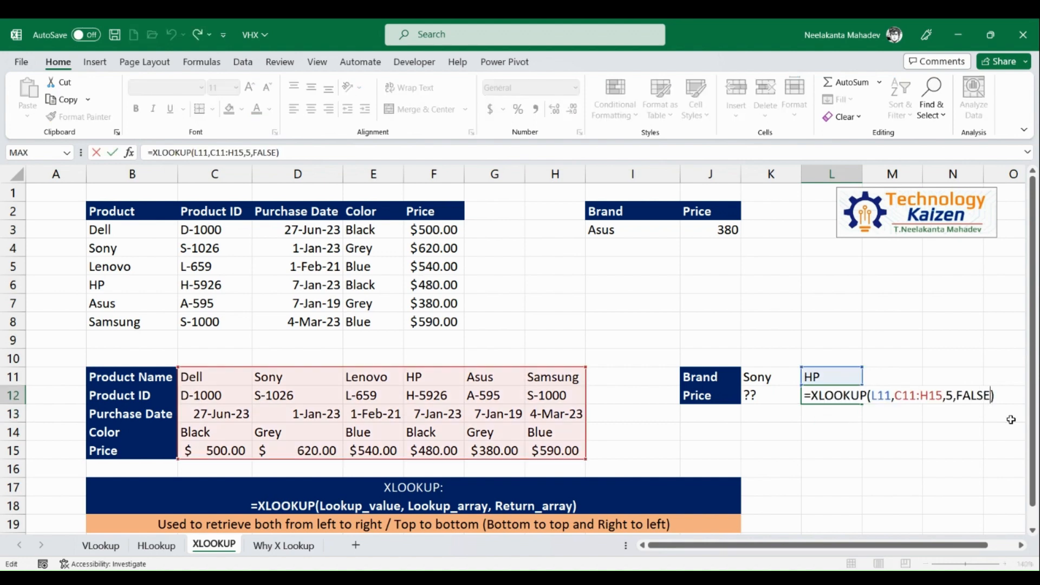
key("BackSpace")
key("BackSpace")
key("BackSpace")
key("BackSpace")
key("BackSpace")
key("BackSpace")
key("BackSpace")
key("BackSpace")
key("BackSpace")
key("BackSpace")
key("BackSpace")
key("BackSpace")
key("BackSpace")
key("BackSpace")
key("BackSpace")
key("BackSpace")
key("BackSpace")
key("BackSpace")
key("BackSpace")
key("BackSpace")
key("BackSpace")
key("BackSpace")
key("BackSpace")
key("BackSpace")
key("BackSpace")
key("BackSpace")
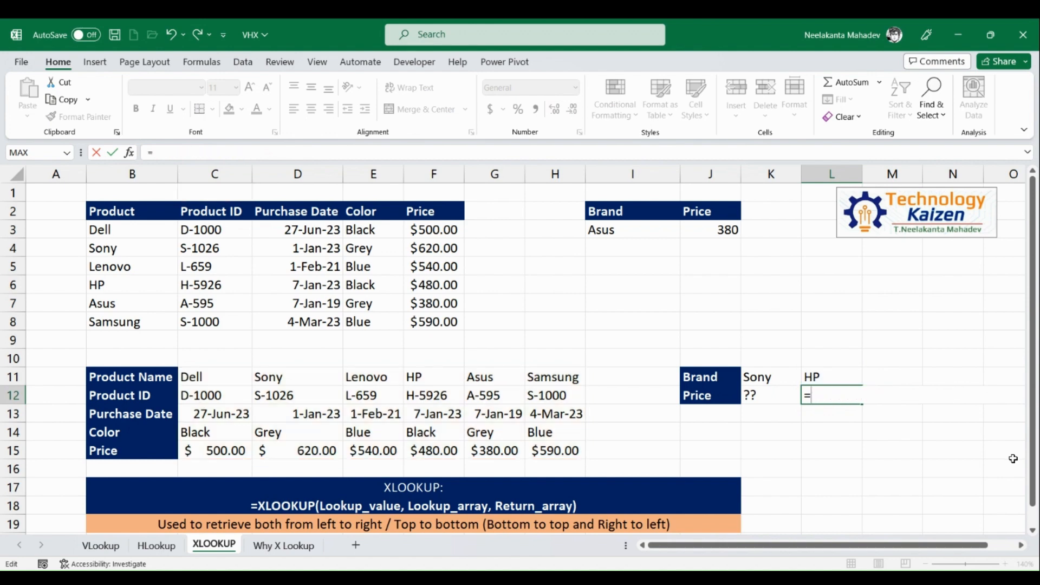
- Complete the L12 formula as an XLOOKUP that finds L11 in C11:H11 and returns the price from C15:H15
type("xlo")
key("Tab")
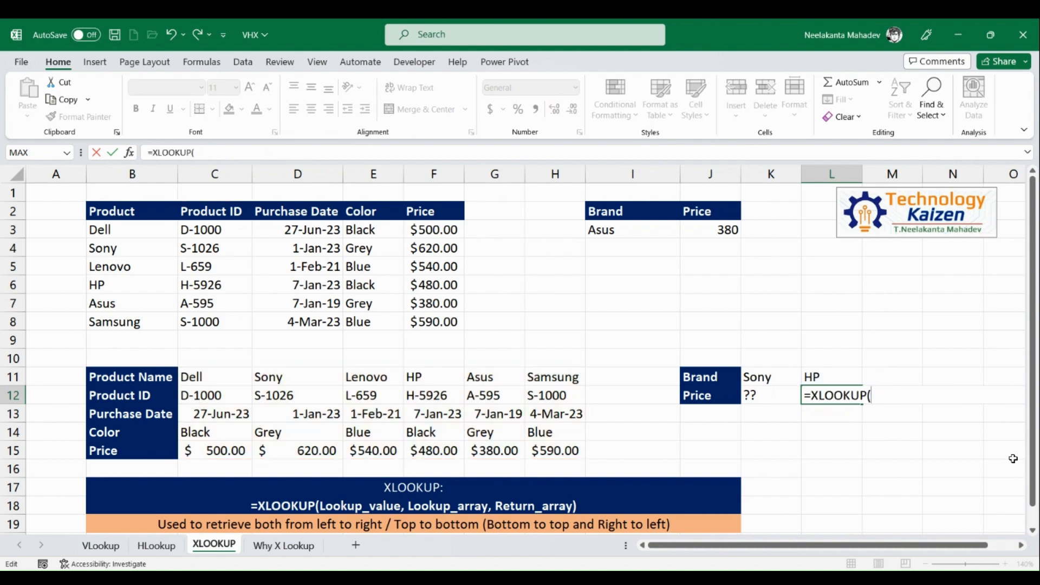
left_click(829, 379)
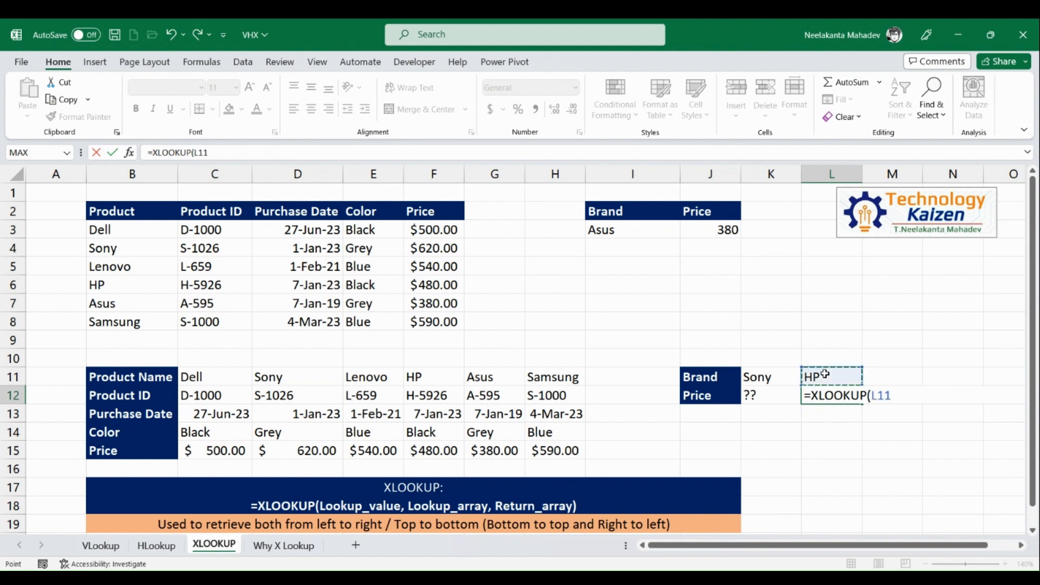
type(",")
left_click(231, 379)
left_click_drag(231, 378, 549, 386)
type(",")
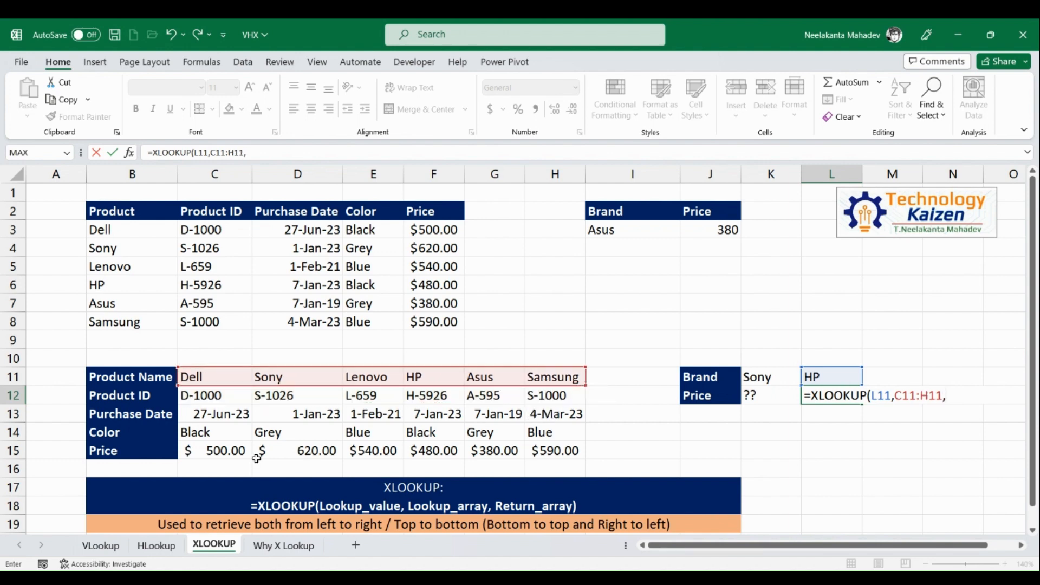
left_click_drag(233, 453, 541, 448)
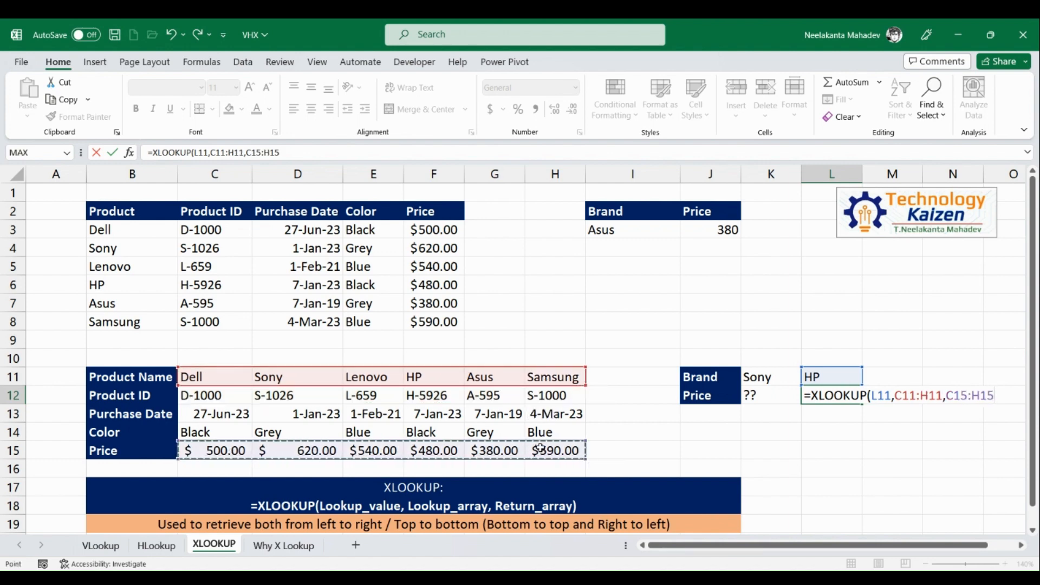
type(")")
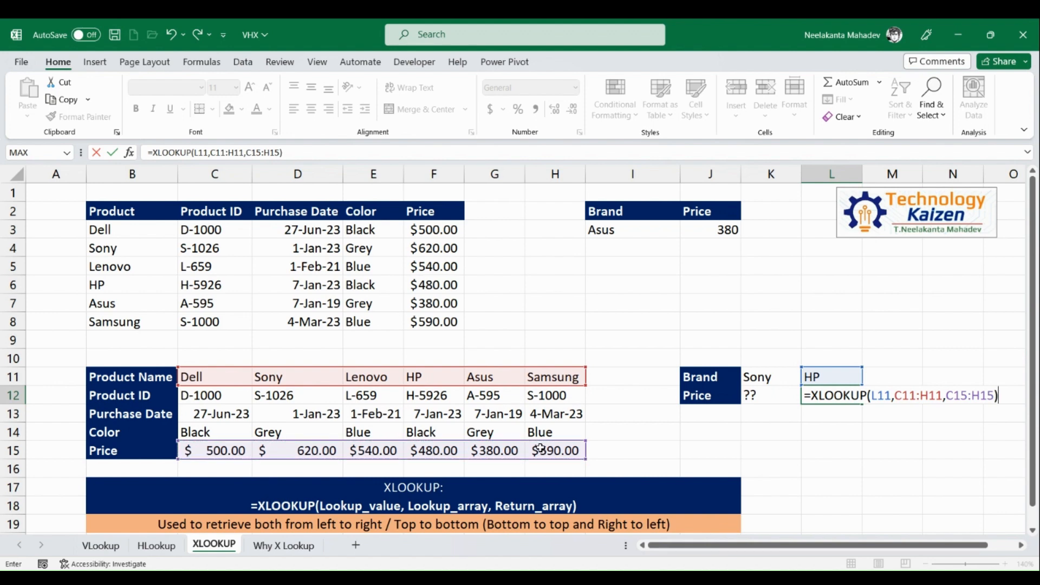
key("Return")
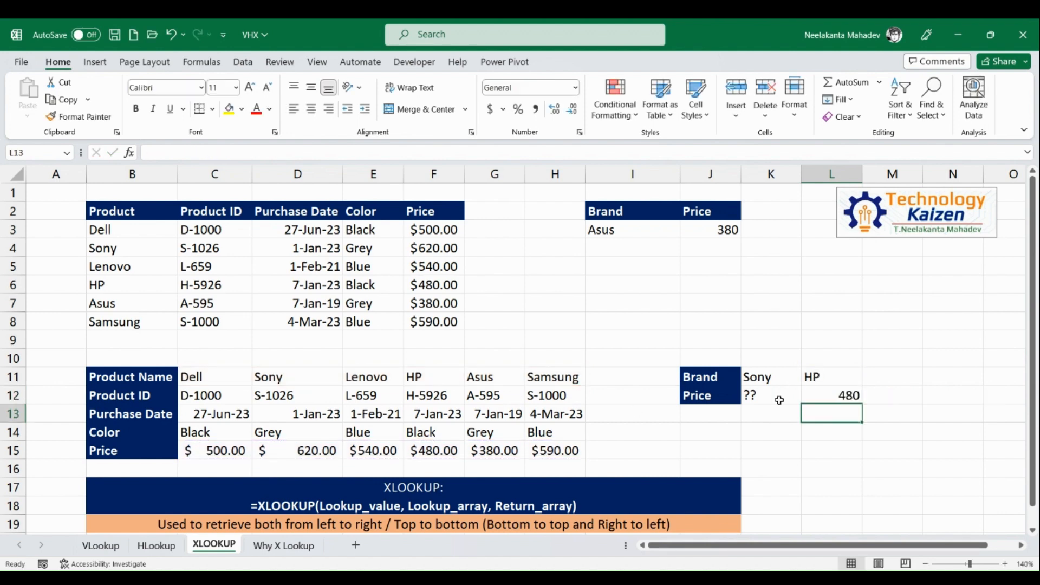
- On the Why X Lookup sheet, enter a VLOOKUP in J4 that finds I4 in B3:F8 and returns column 5 with range lookup False
left_click(283, 545)
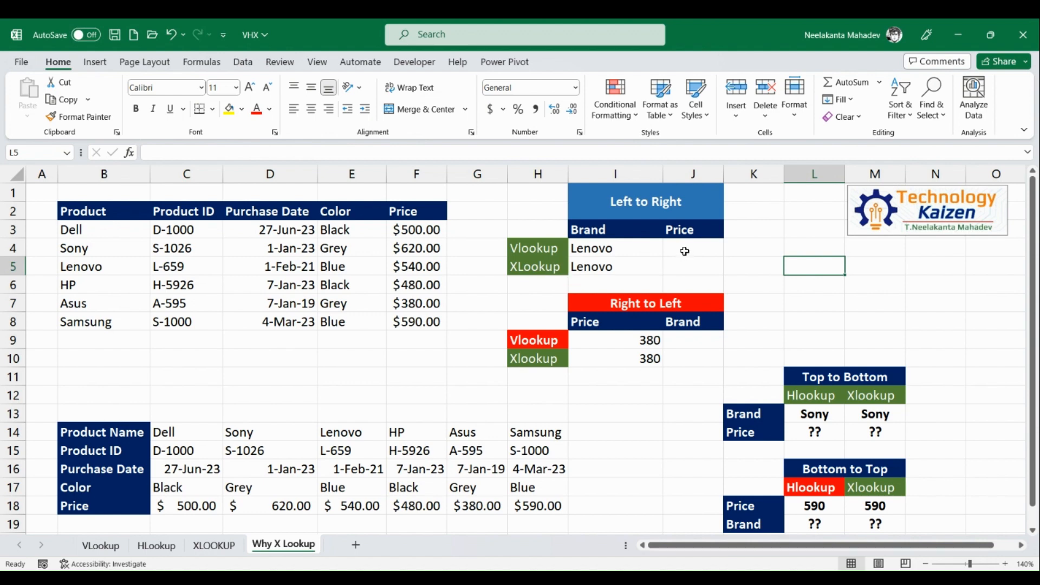
left_click(684, 250)
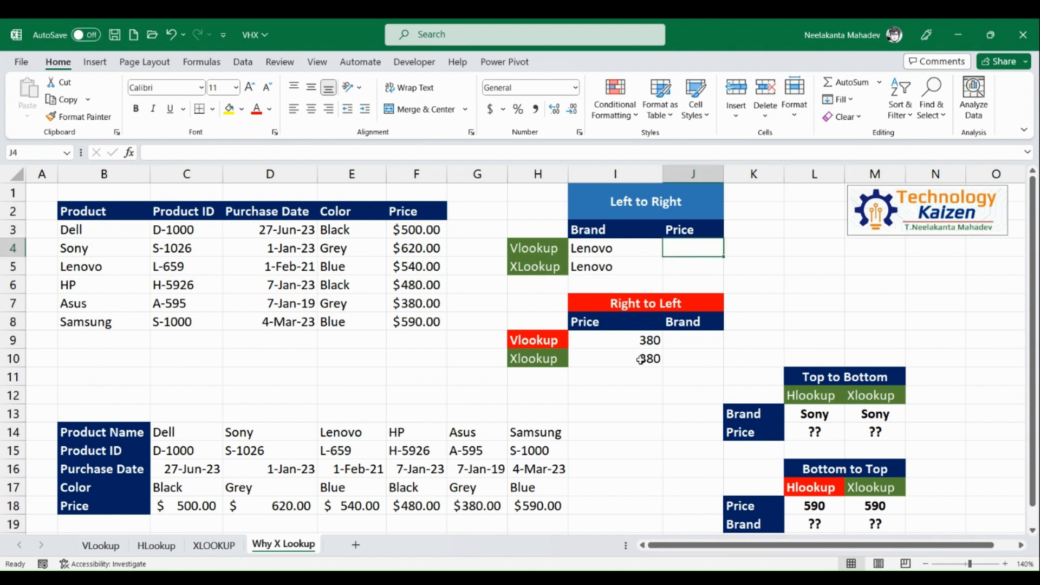
type("=vloo")
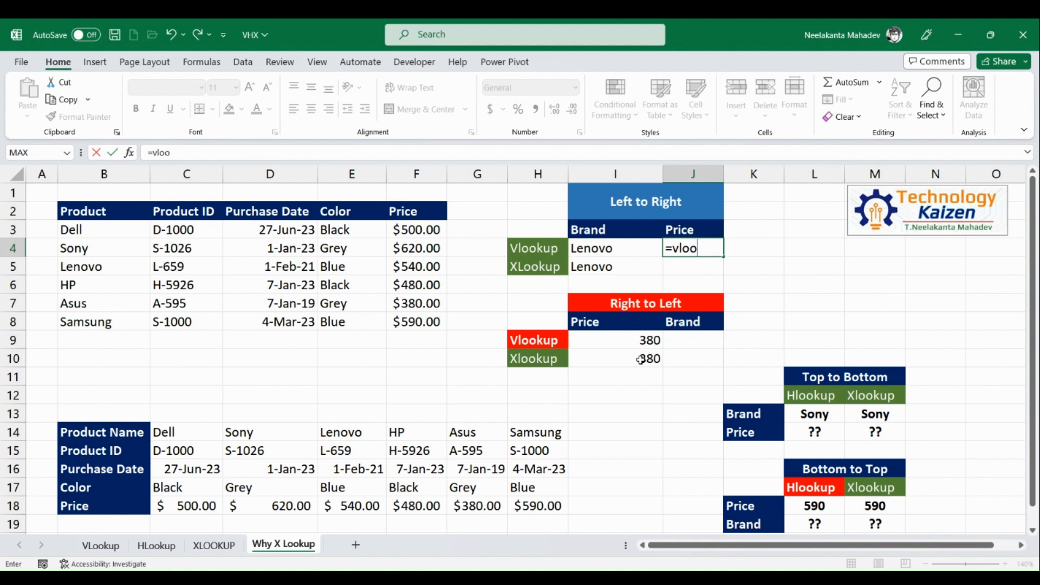
key("Tab")
left_click(609, 250)
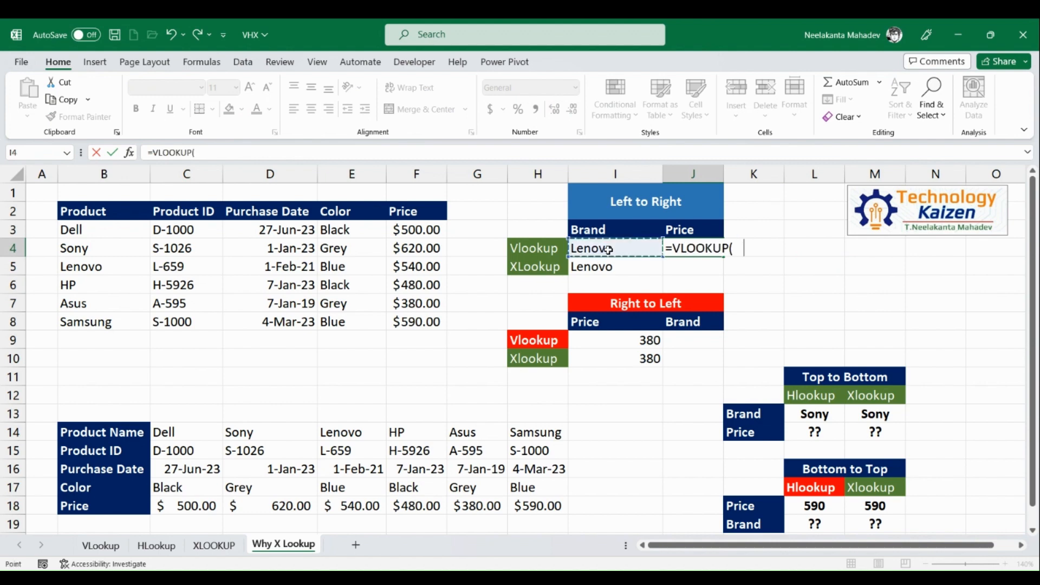
type(",")
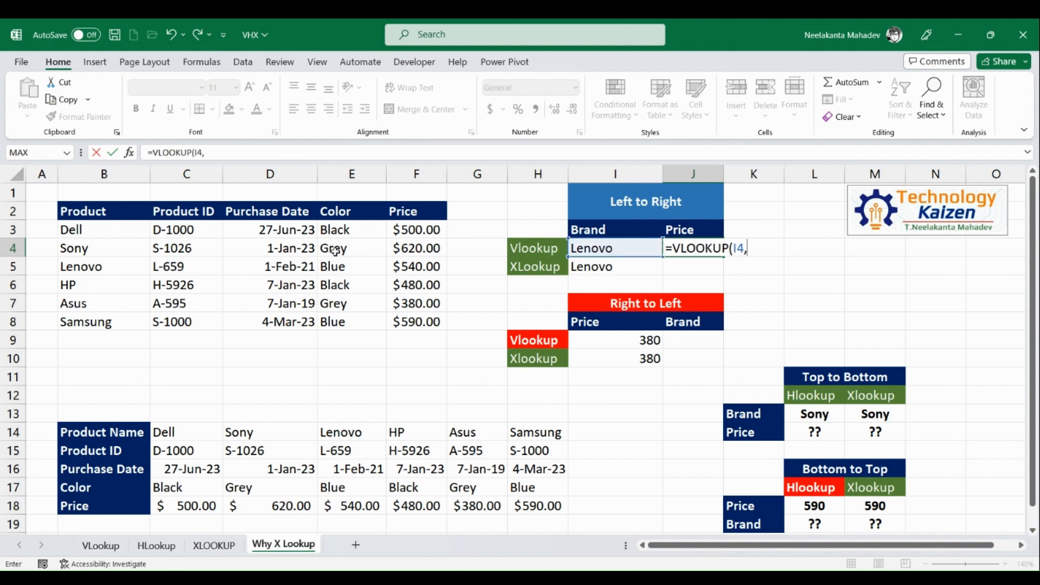
left_click_drag(109, 230, 401, 322)
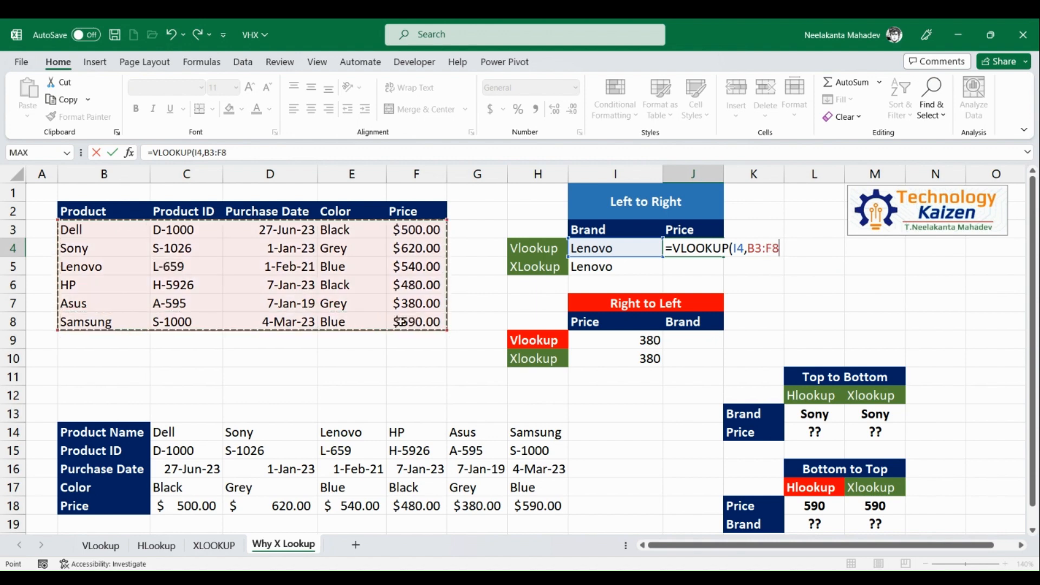
type(",")
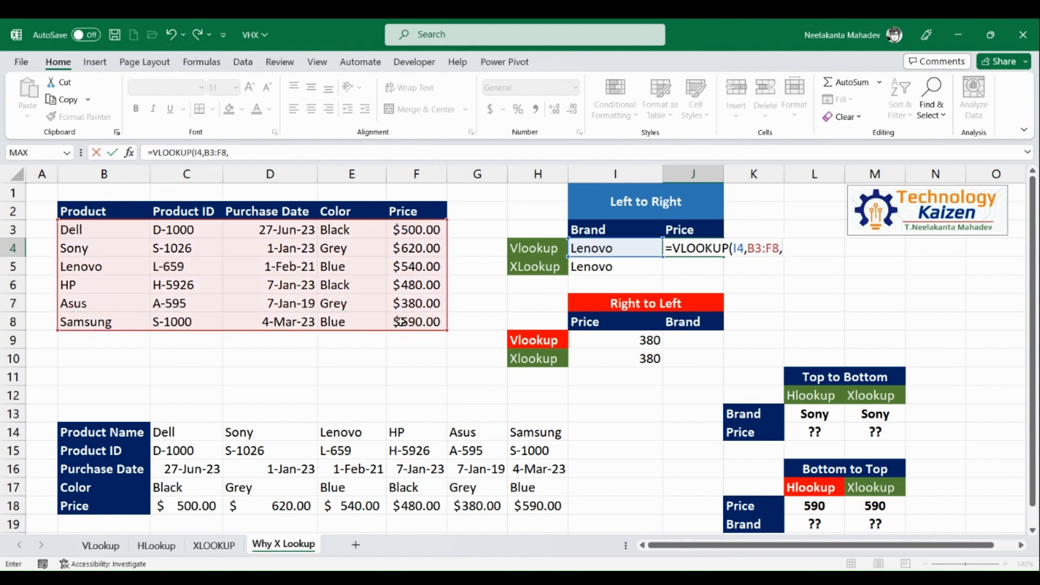
type("5,false)")
key("Return")
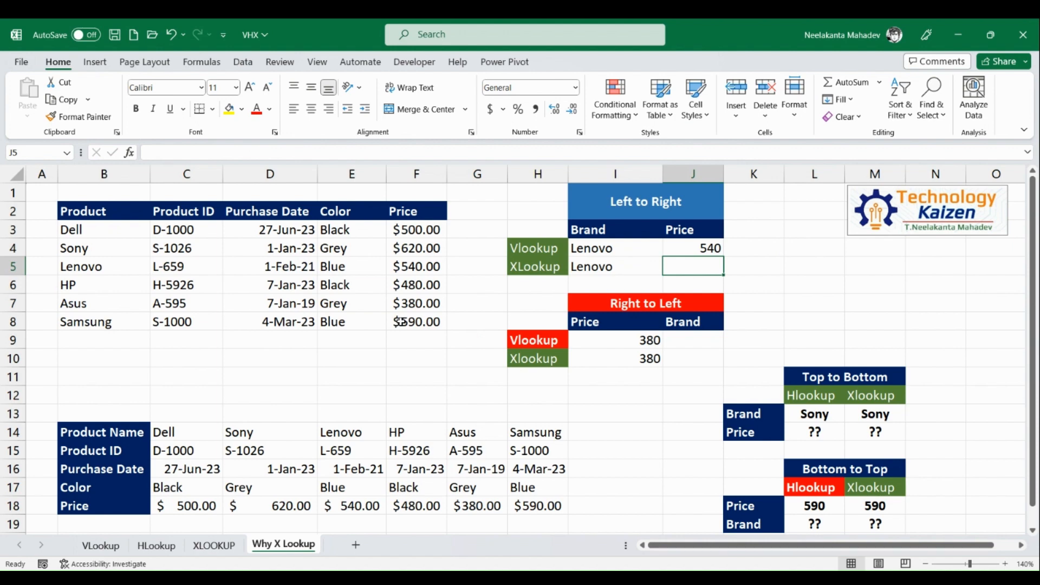
- Enter an XLOOKUP in J5 that finds I5 in B3:B8 and returns the price from F3:F8
type("=xloo")
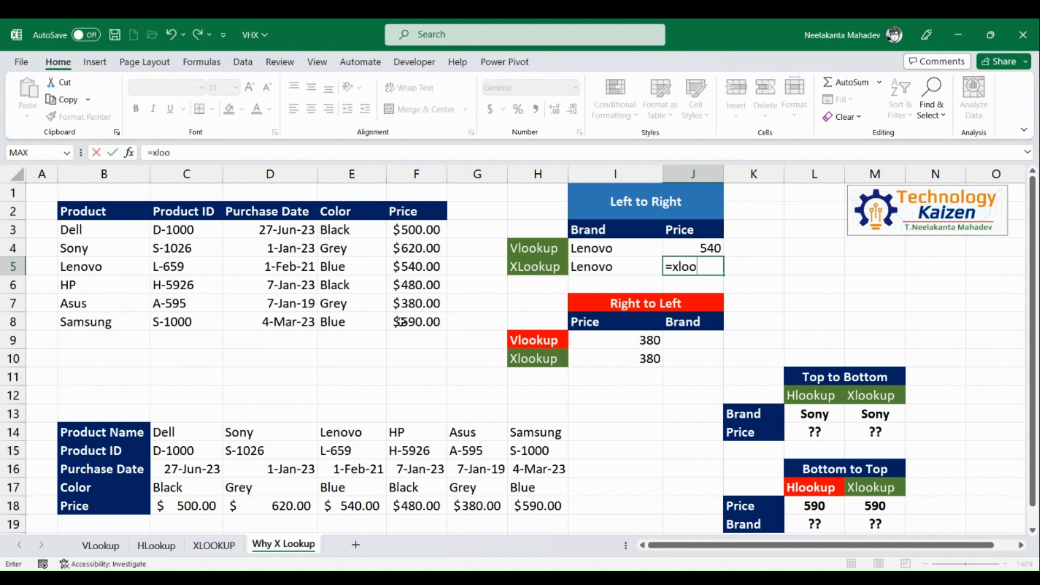
key("Tab")
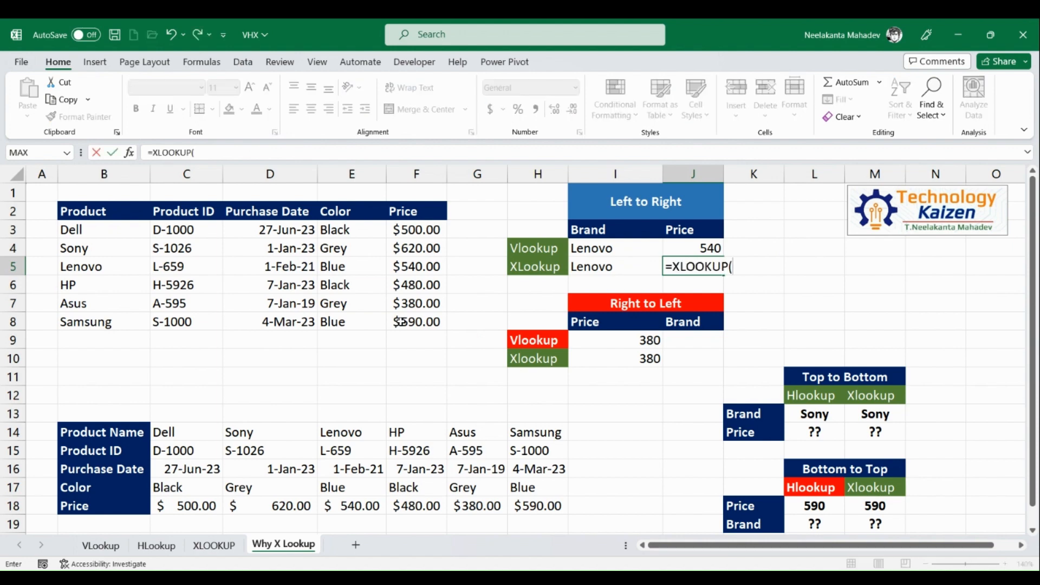
left_click(605, 269)
type(",")
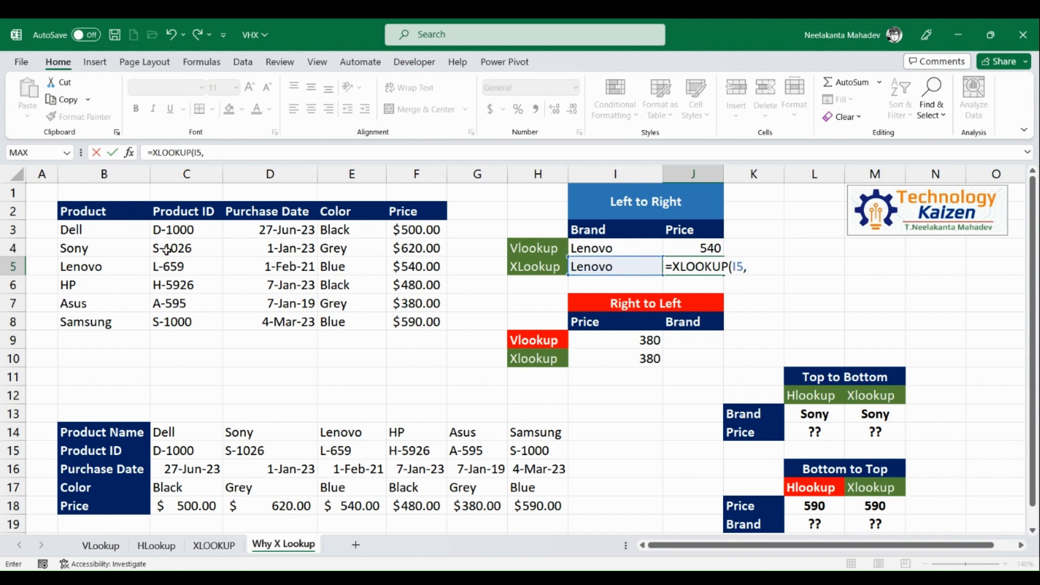
left_click_drag(108, 233, 112, 320)
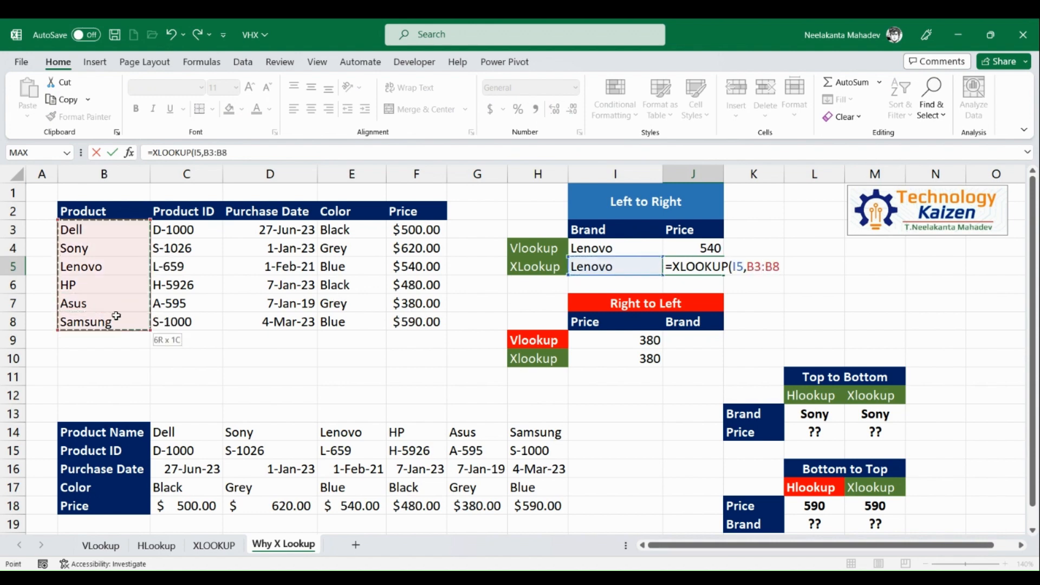
type(",")
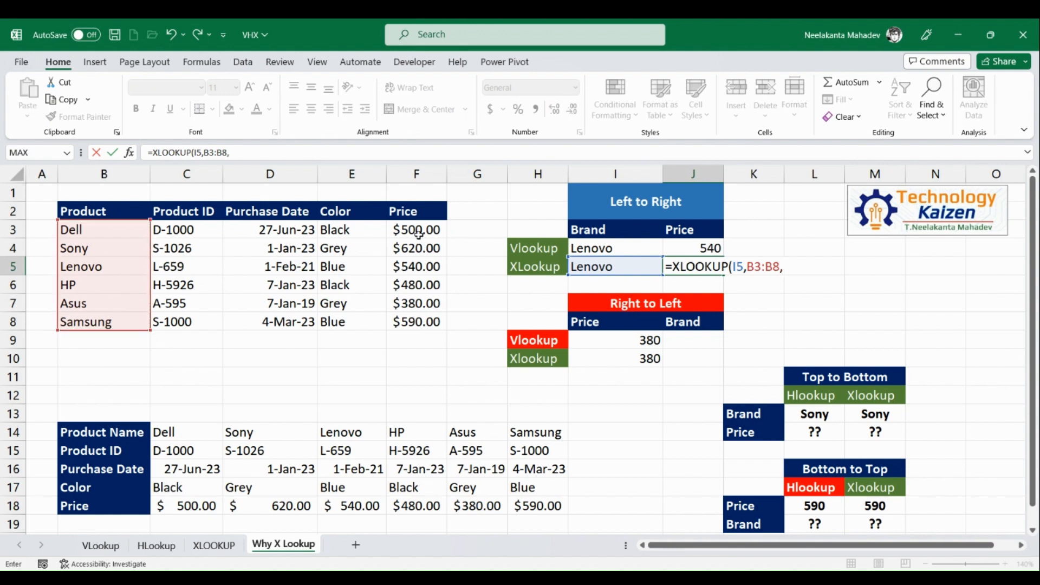
left_click_drag(419, 230, 418, 322)
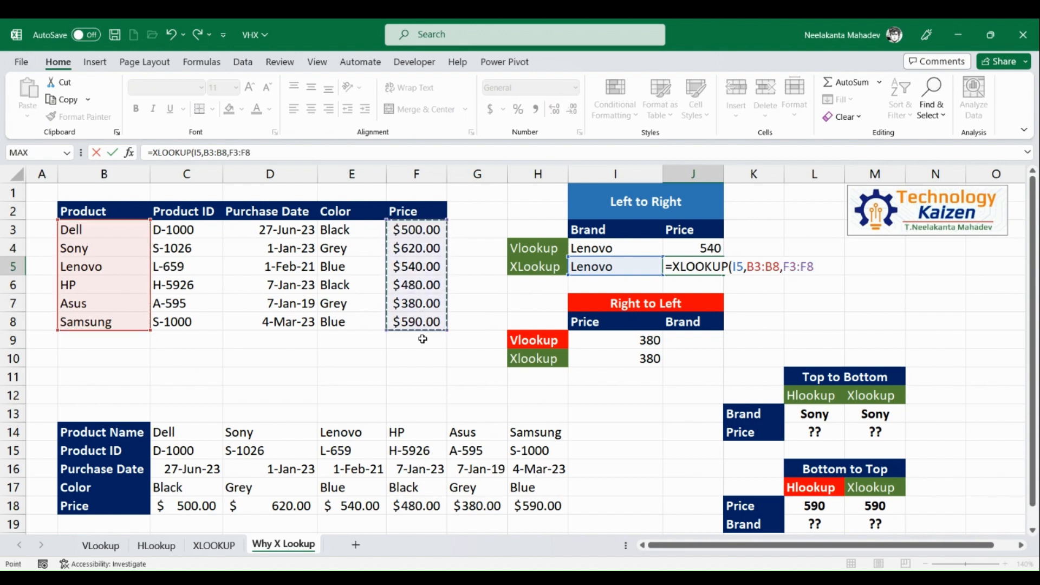
type(")")
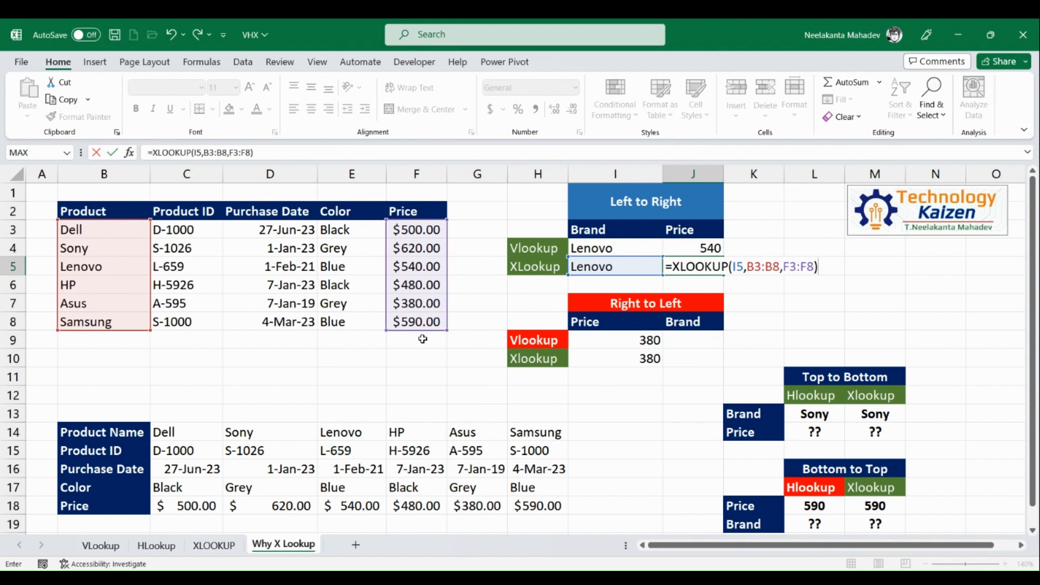
key("Return")
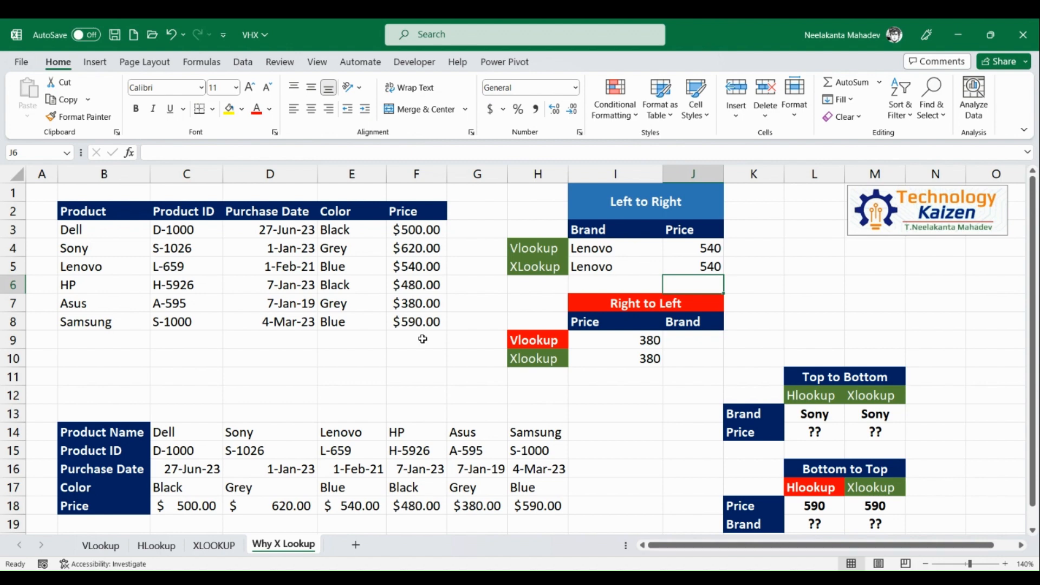
- Enter a VLOOKUP in J9 that looks up I9 in B3:F8 with column 1 and range lookup False
left_click(632, 341)
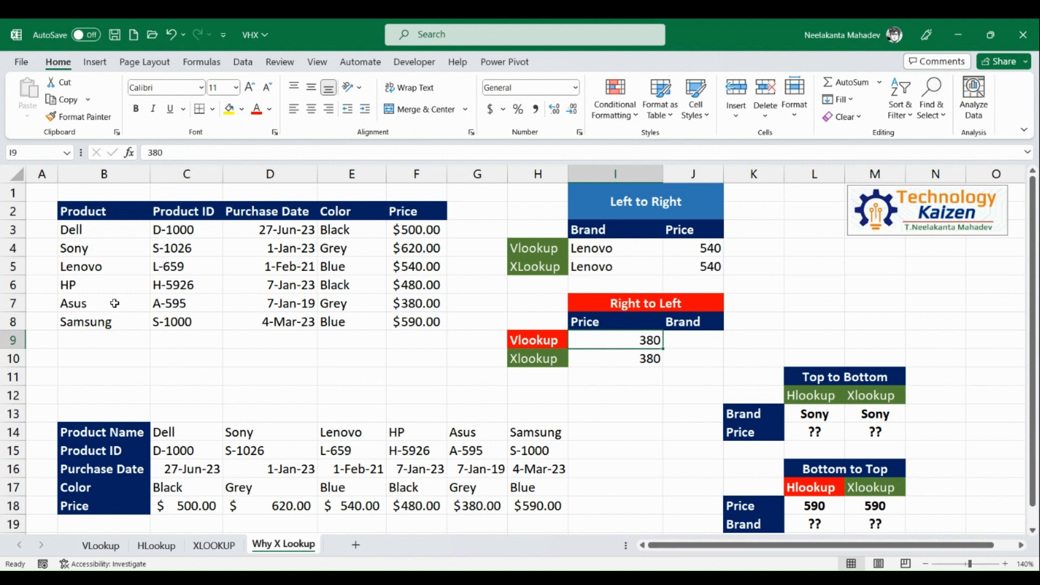
left_click(674, 344)
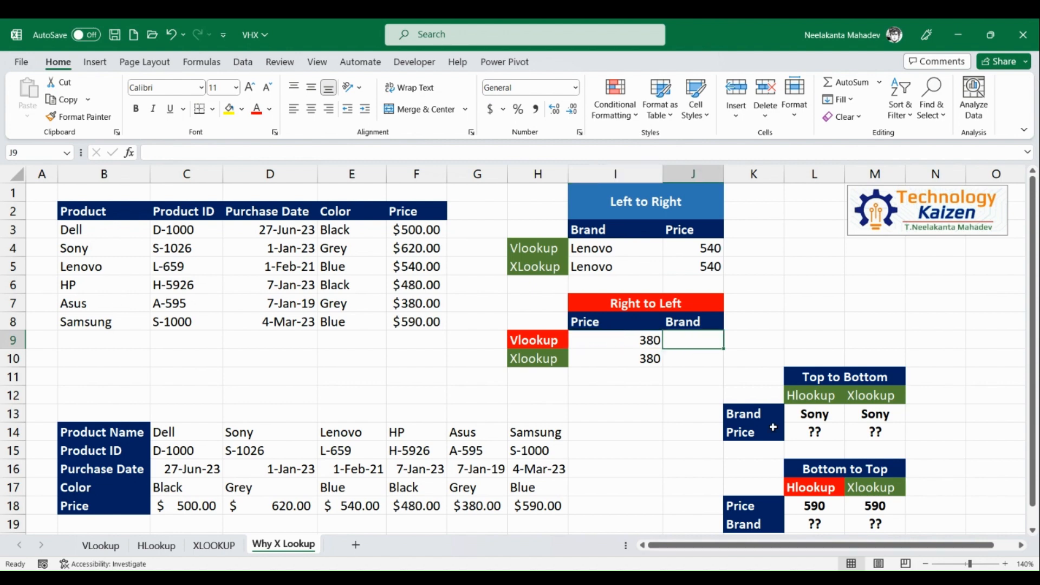
type("=vlo")
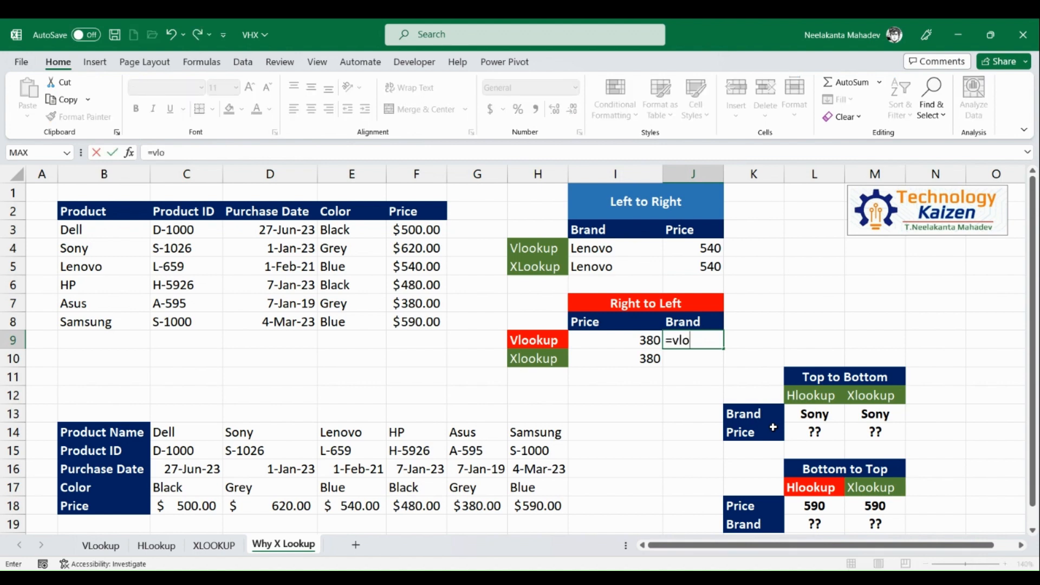
key("Tab")
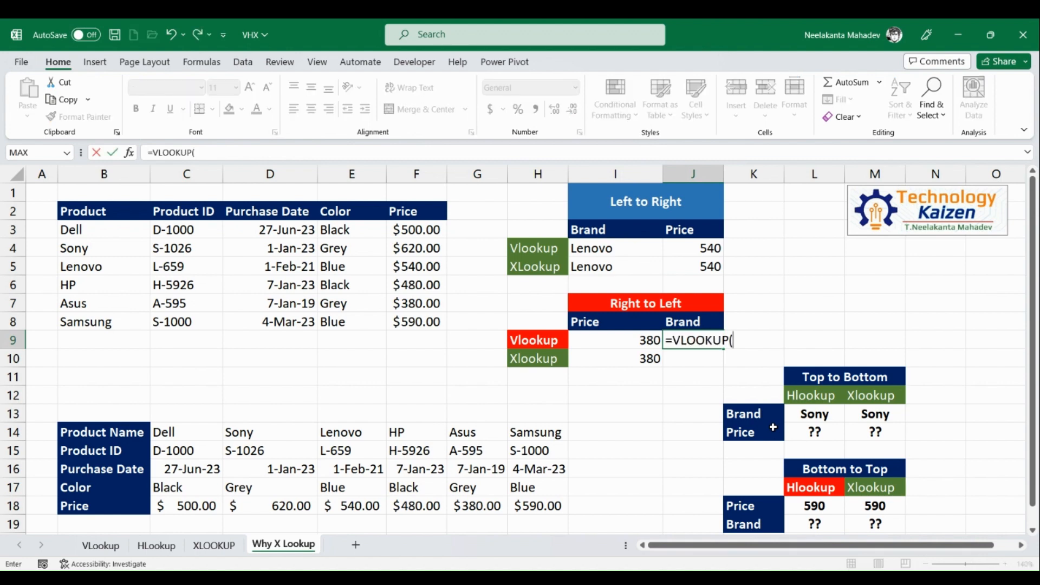
left_click(622, 340)
type(",")
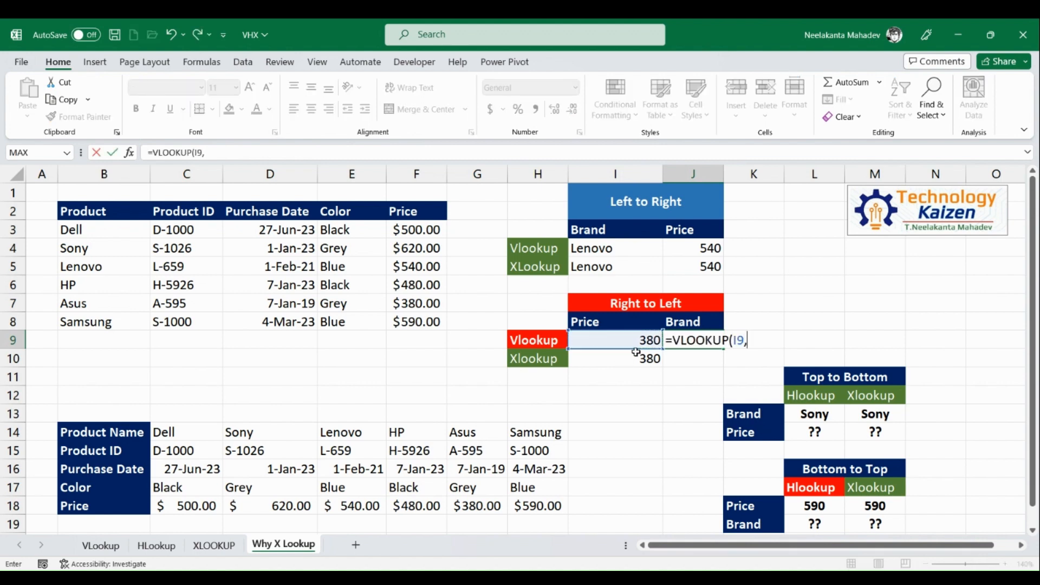
left_click(122, 234)
left_click_drag(122, 234, 406, 321)
type(",")
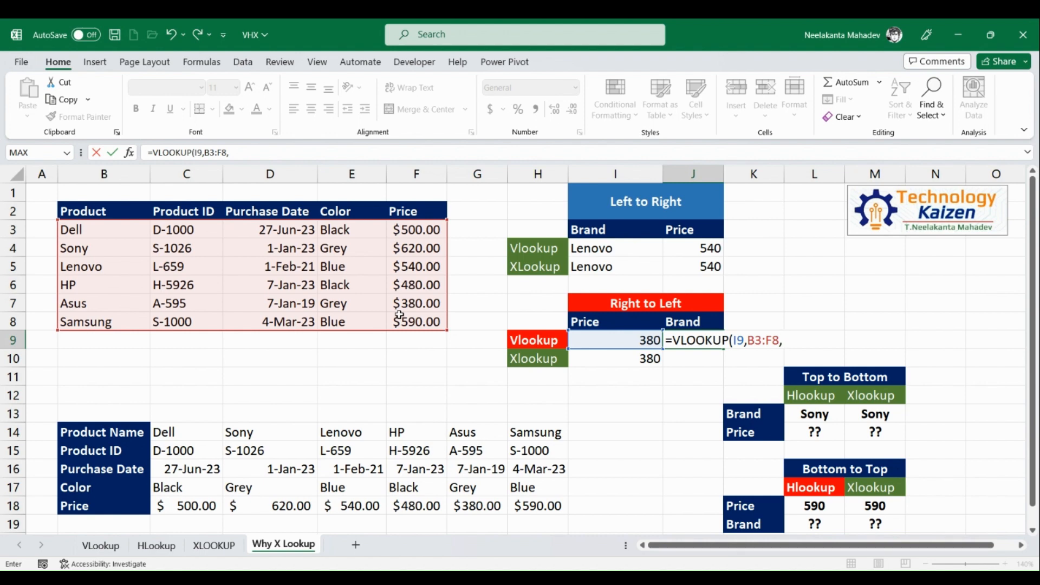
type("1,false)")
key("Return")
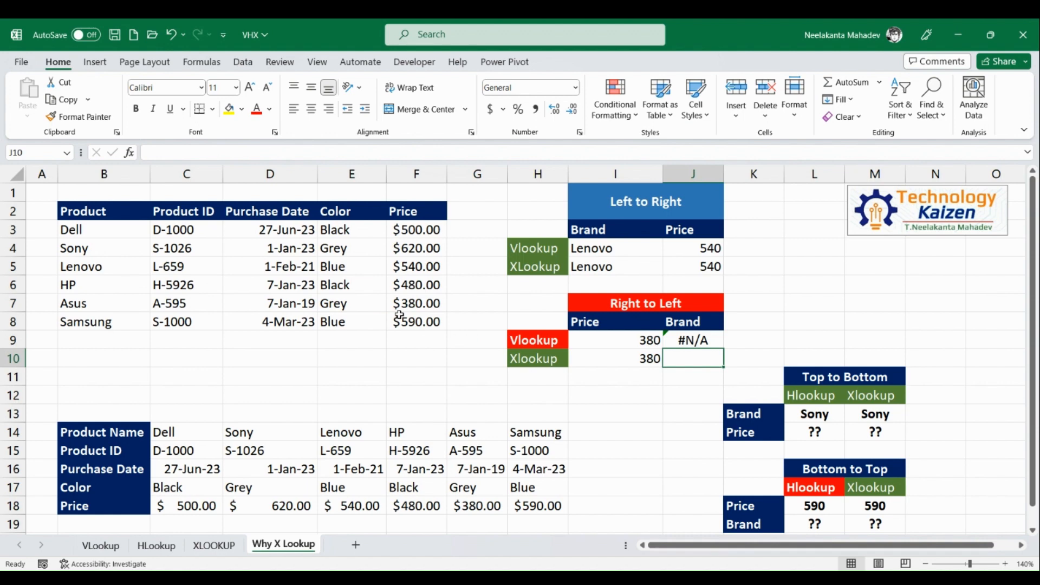
- Enter an XLOOKUP in J10 that finds I10 in F3:F8 and returns the brand from B3:B8
type("=x")
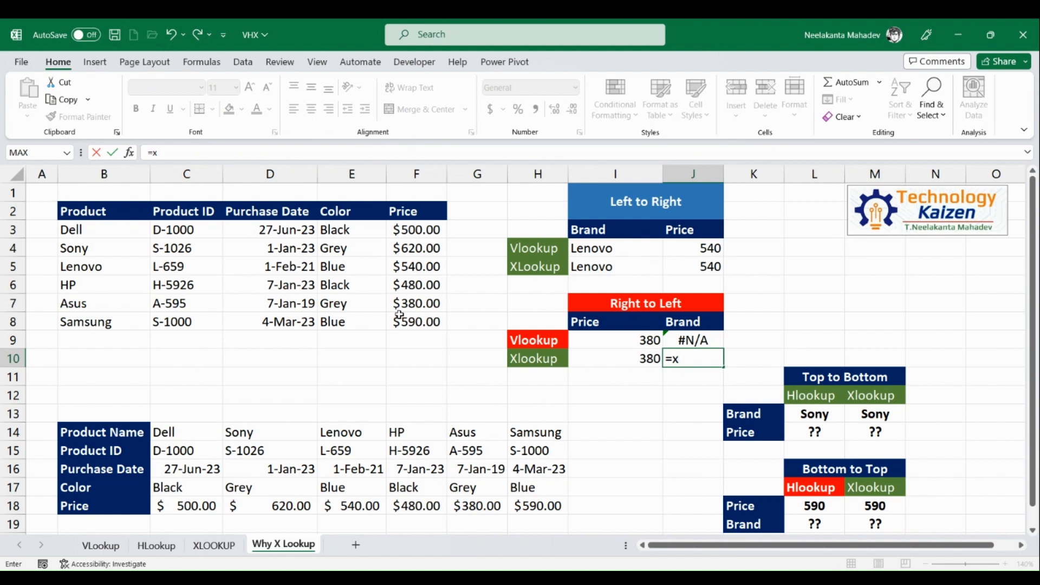
key("Tab")
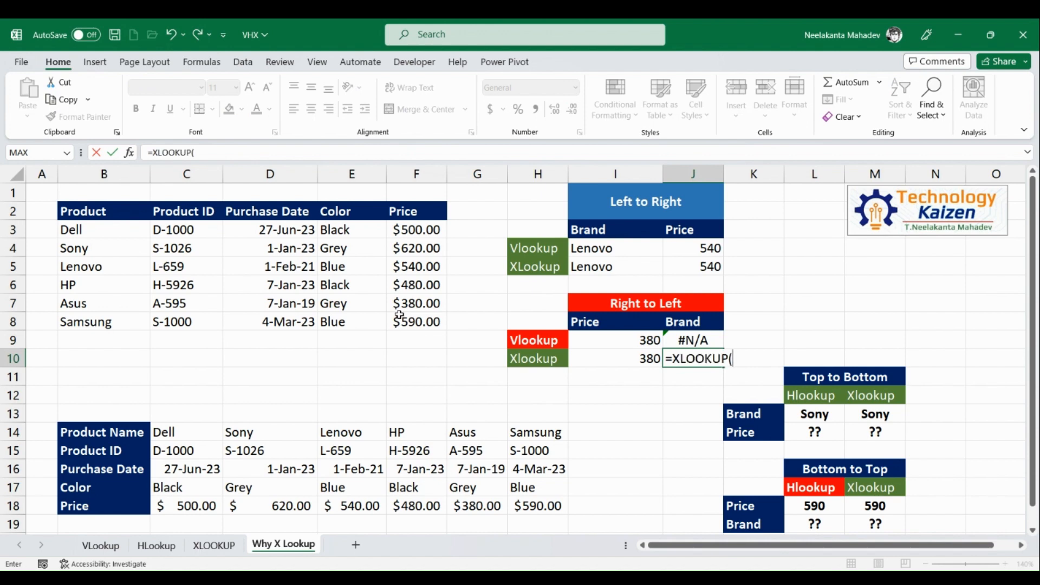
left_click(612, 356)
type(",")
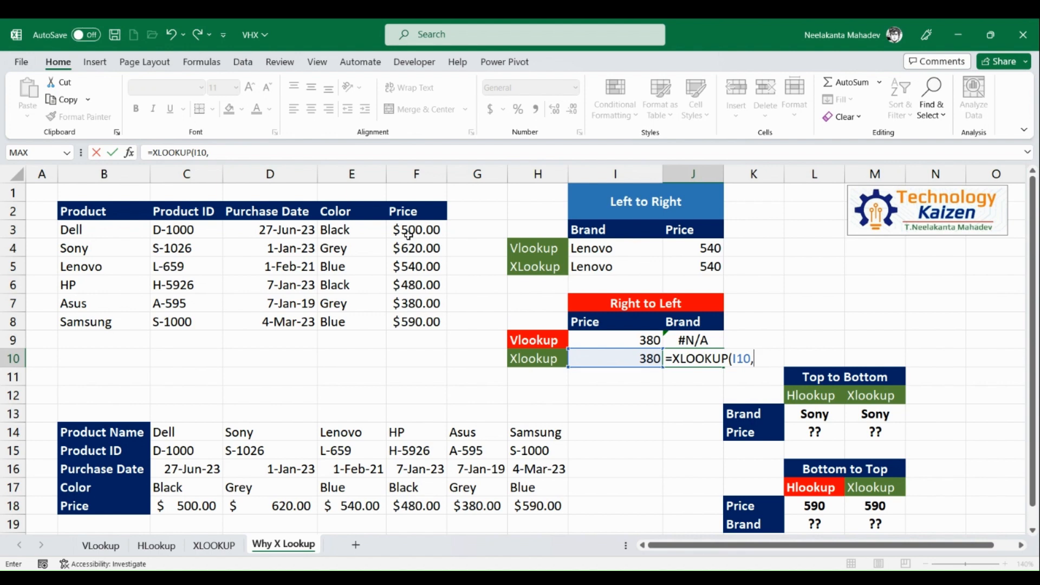
left_click_drag(409, 234, 408, 313)
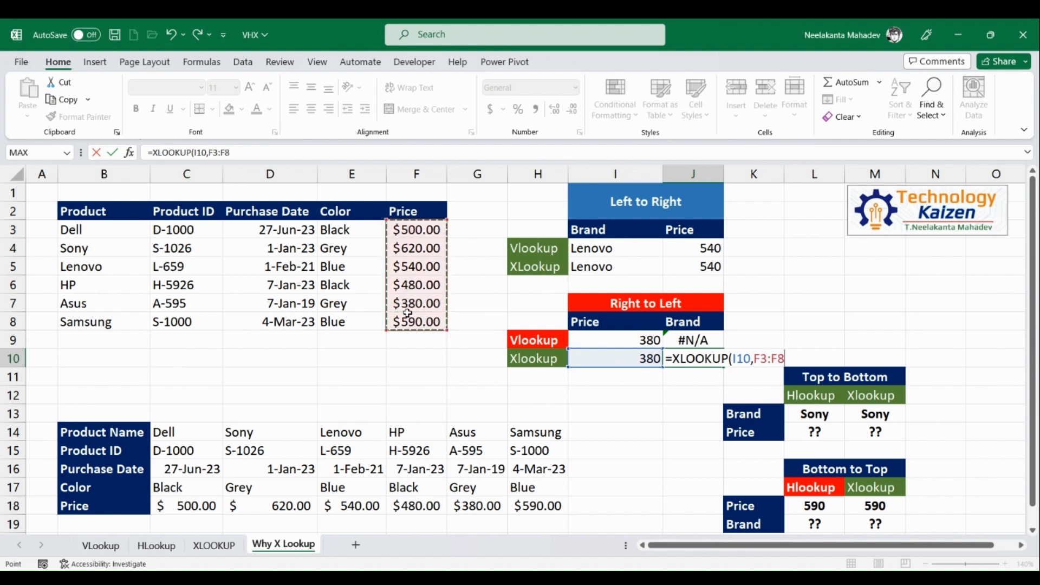
type(",")
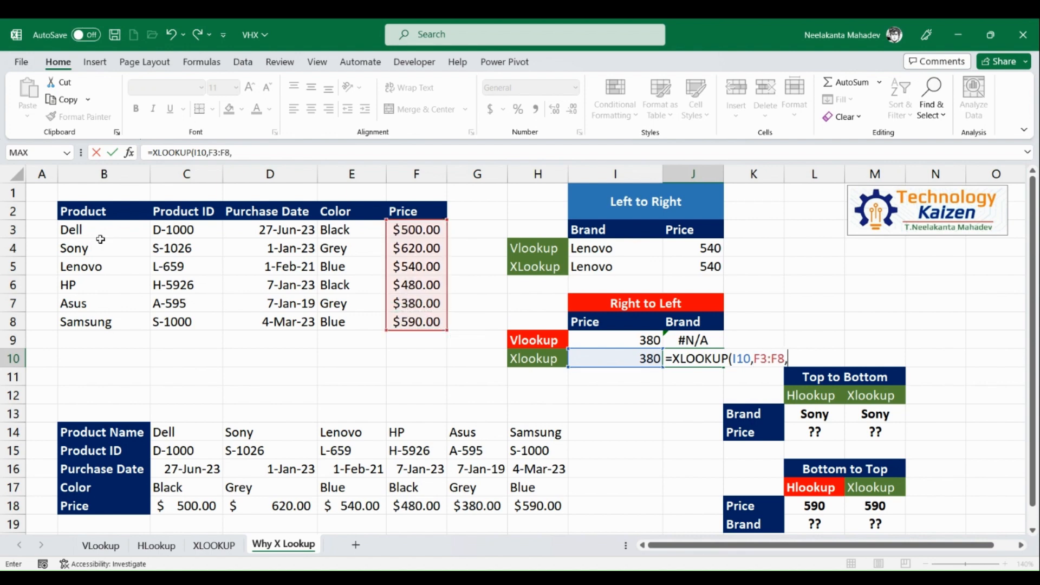
left_click_drag(93, 230, 111, 317)
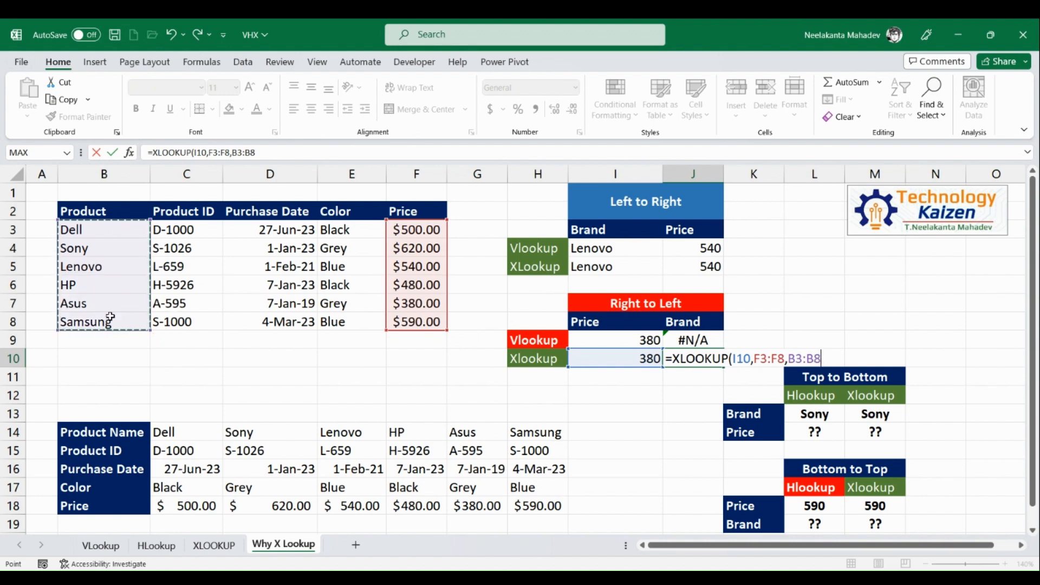
key("Return")
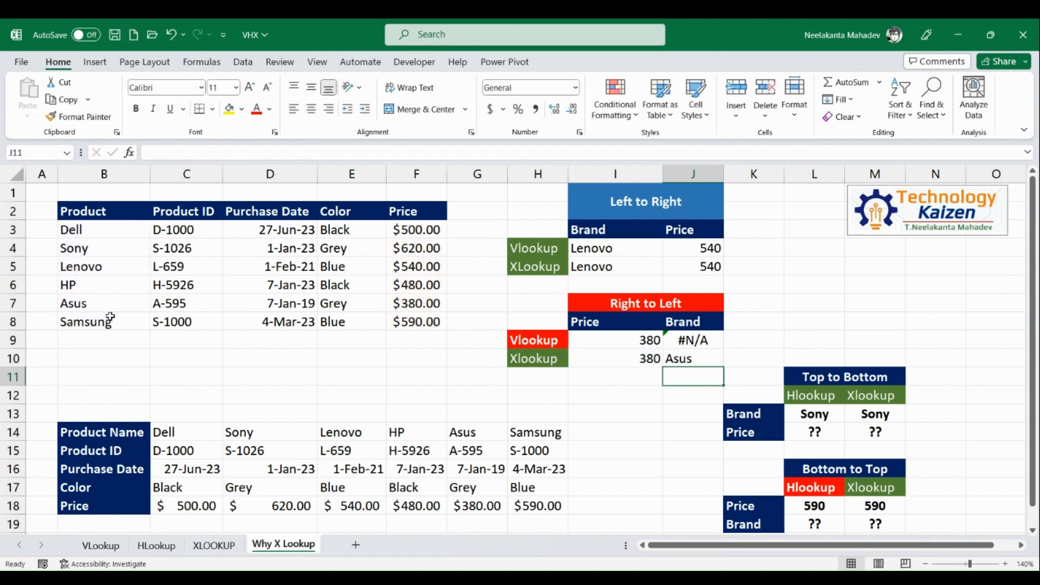
- Change the XLOOKUP price in I10 to 620
left_click(620, 359)
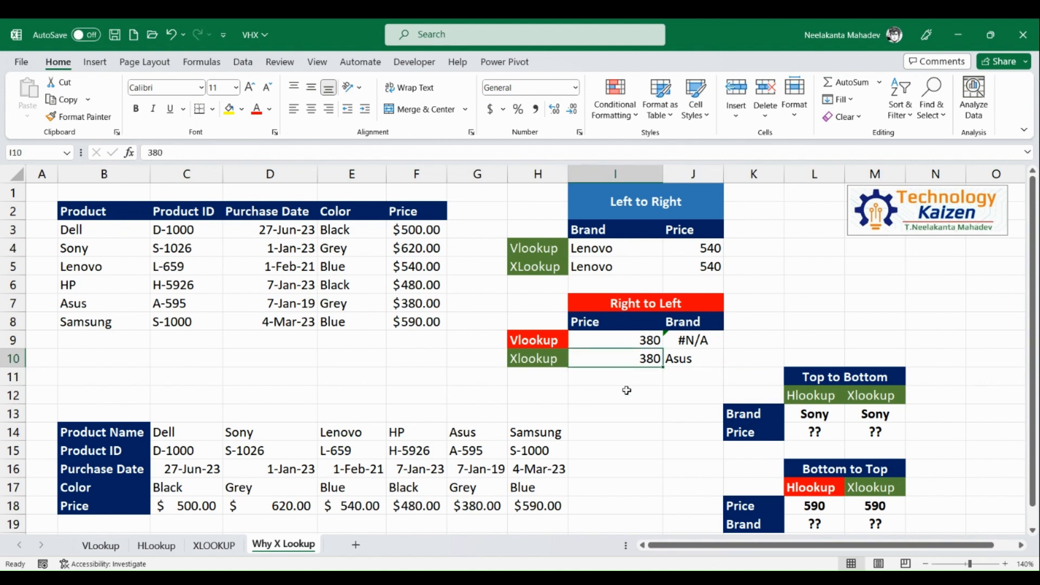
type("620")
key("Return")
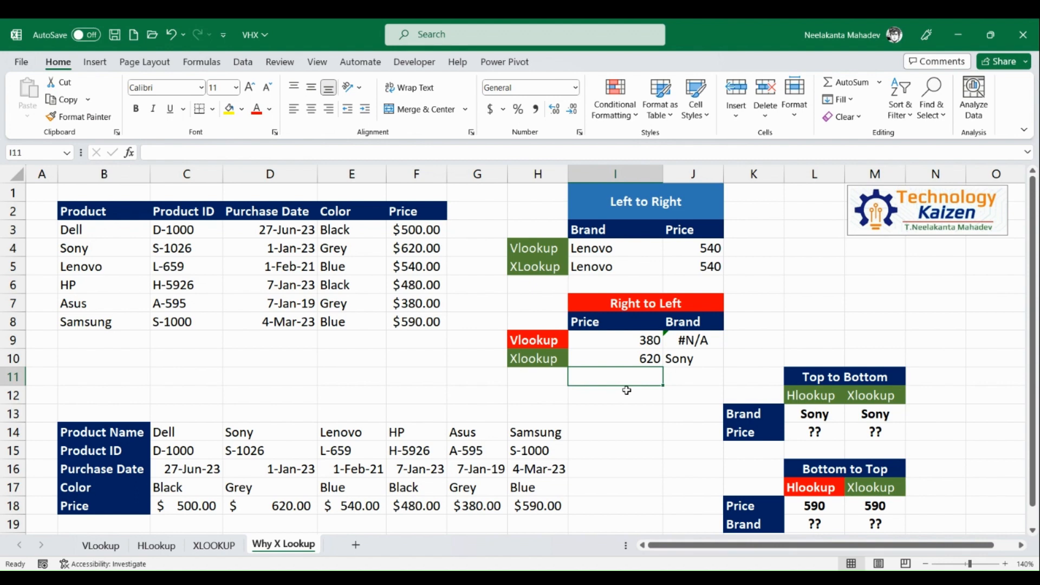
- Clear the placeholders in L14:M14 and enter an HLOOKUP in L14 that finds L13 in C14:H18, returning row 5 with range lookup False
left_click_drag(817, 433, 875, 433)
key("Delete")
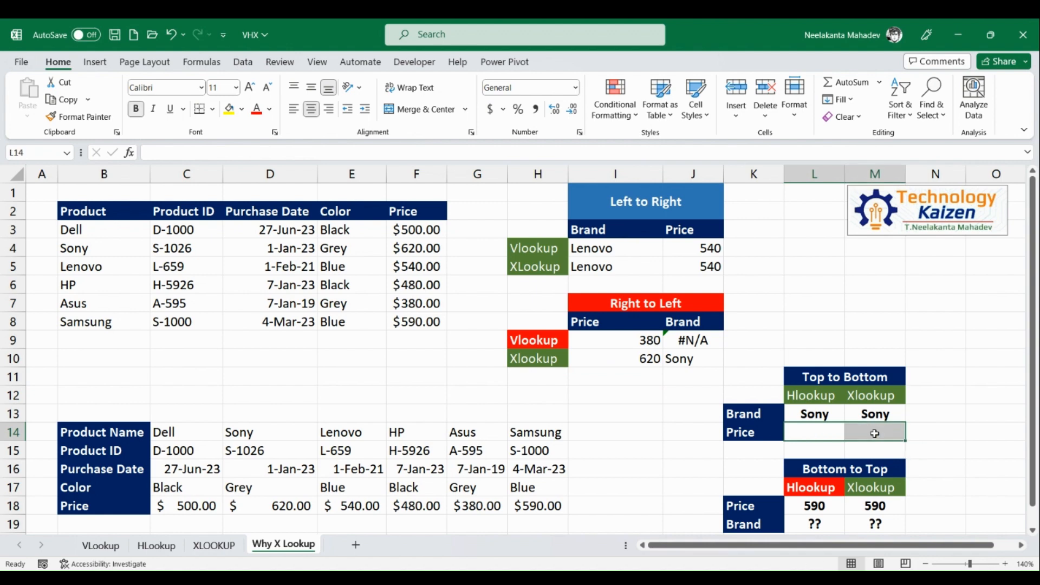
left_click(830, 432)
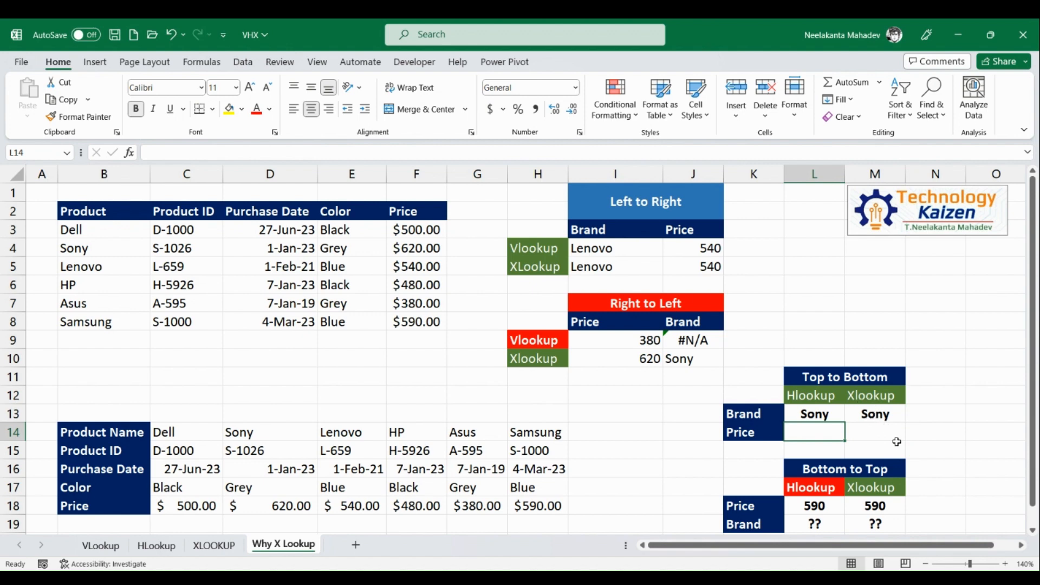
type("=")
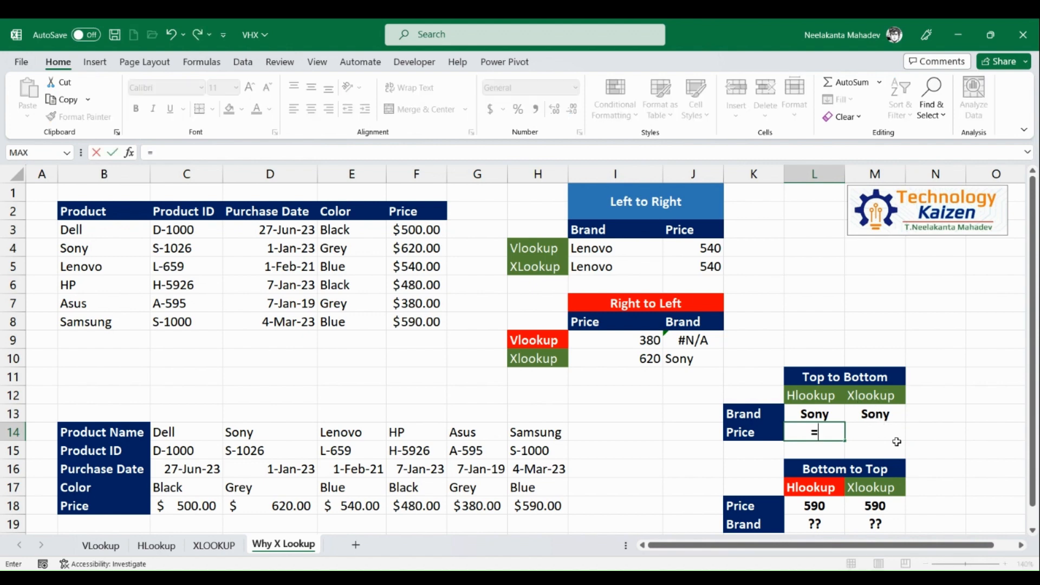
type("hloo")
key("Tab")
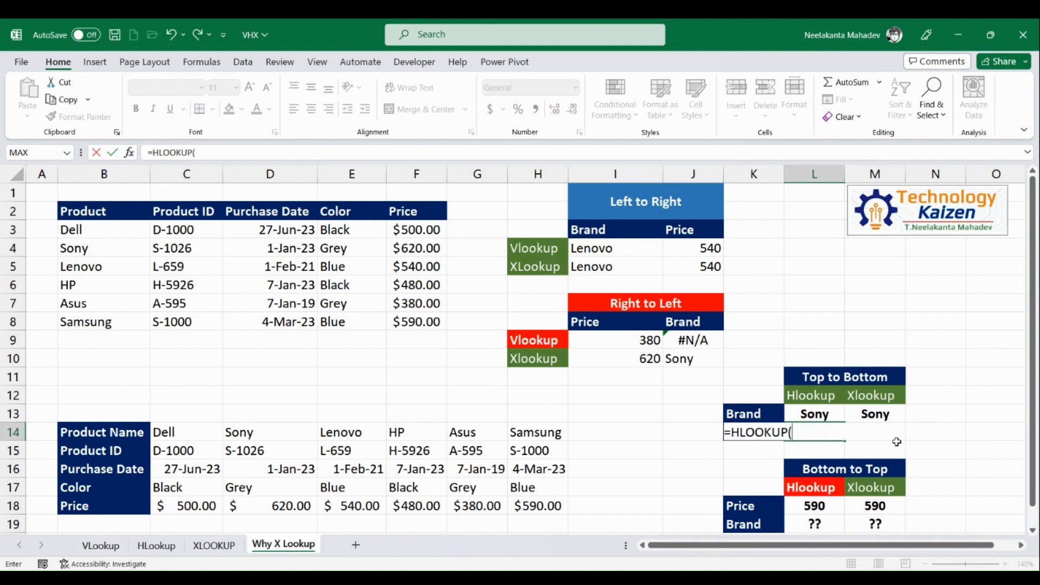
left_click(840, 422)
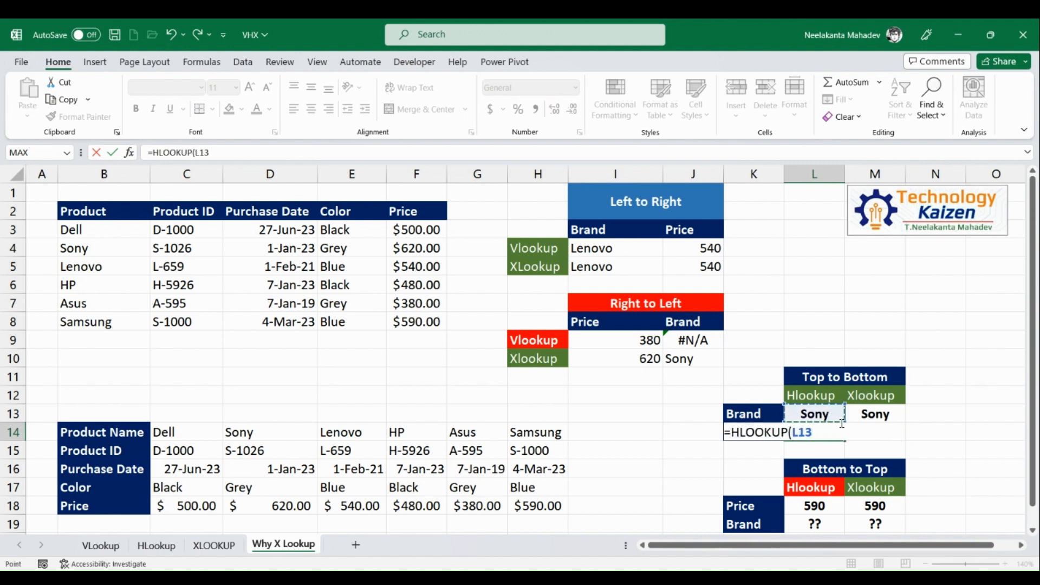
type(",")
left_click_drag(184, 437, 512, 498)
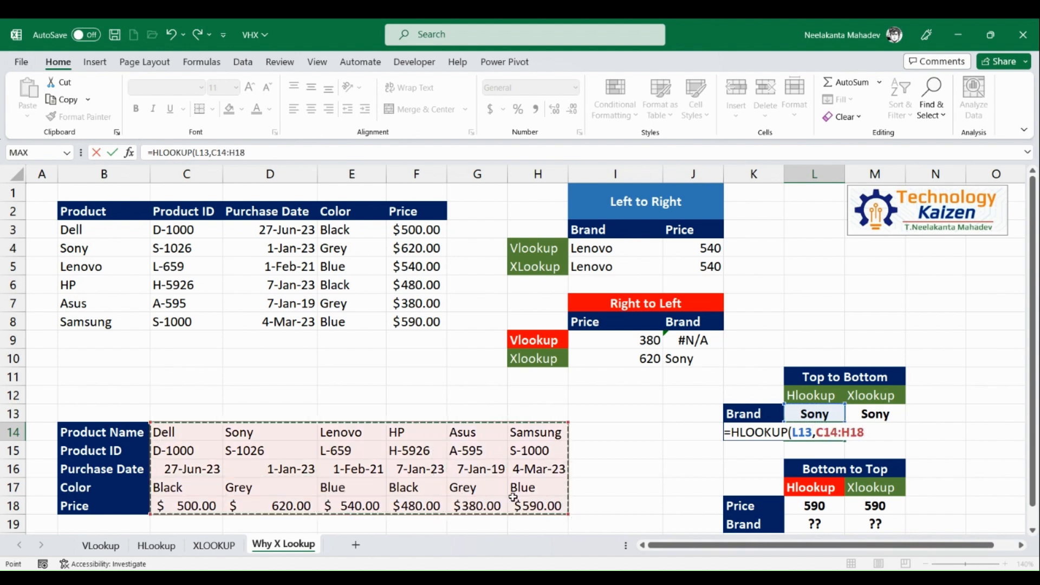
type(",")
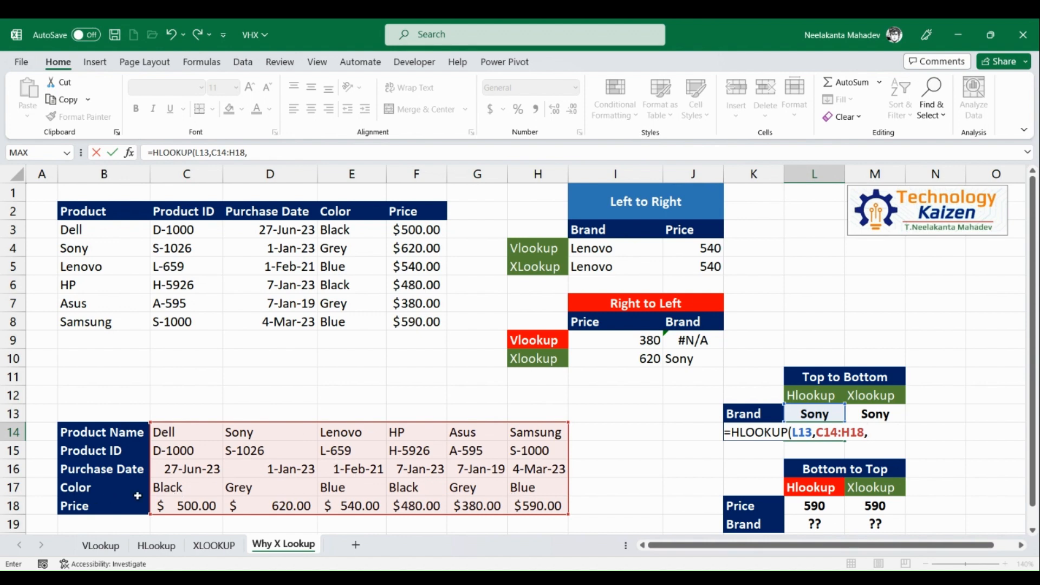
type("5,false)")
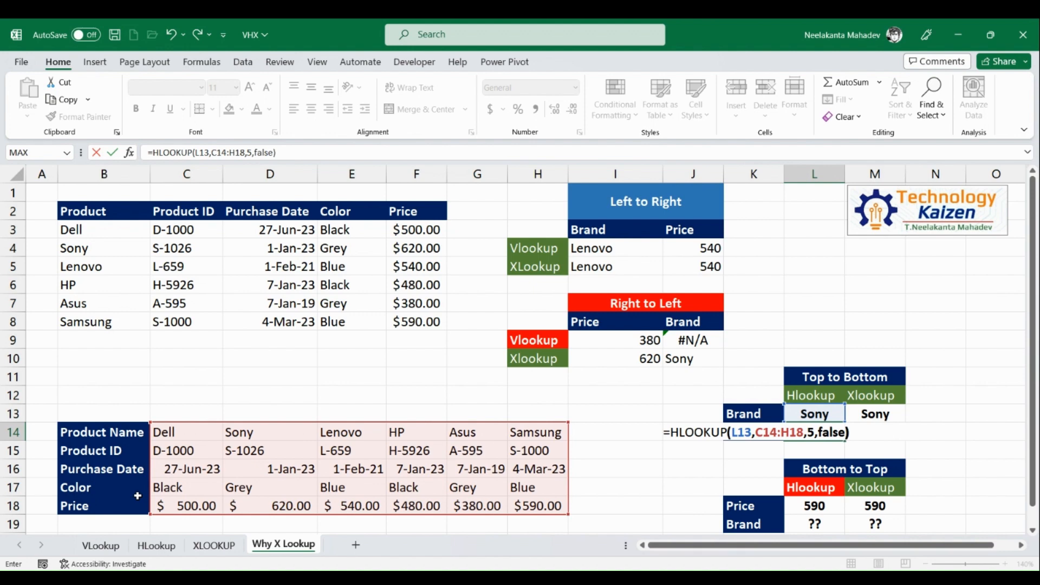
key("Tab")
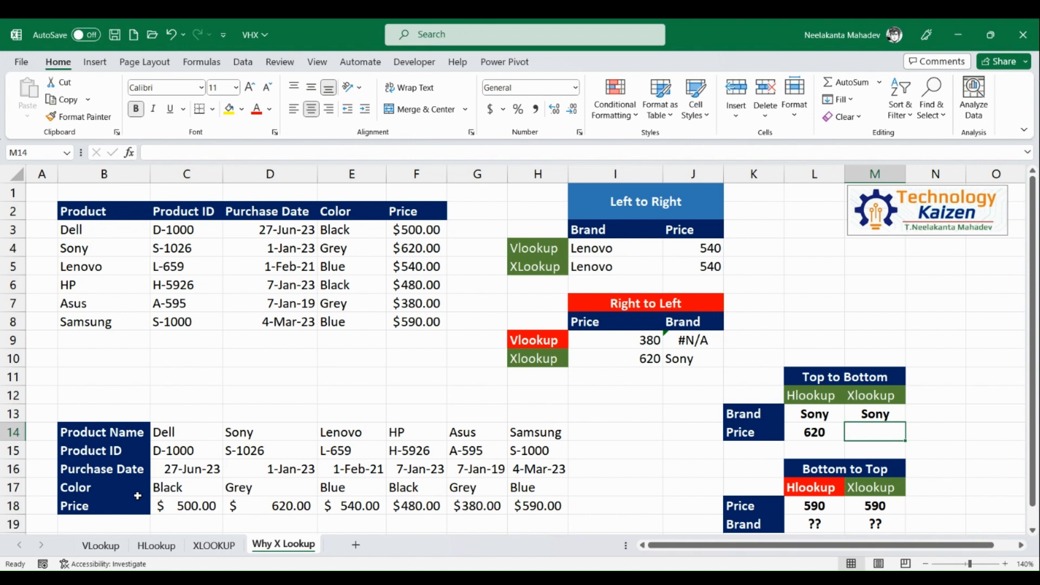
- Enter an XLOOKUP in M14 that finds M13 in C14:H14 and returns the price from C18:H18
type("=xl")
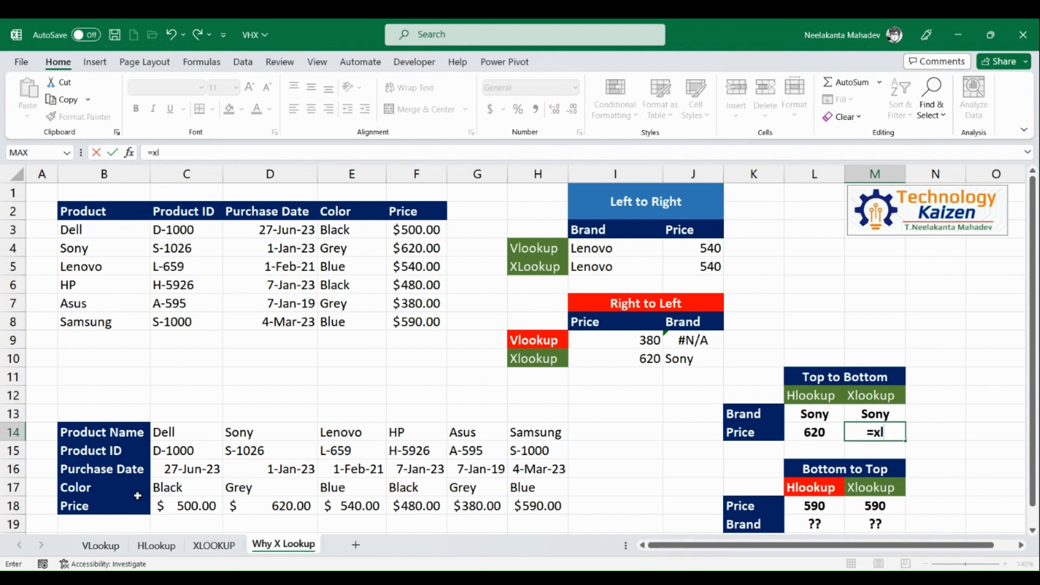
key("Tab")
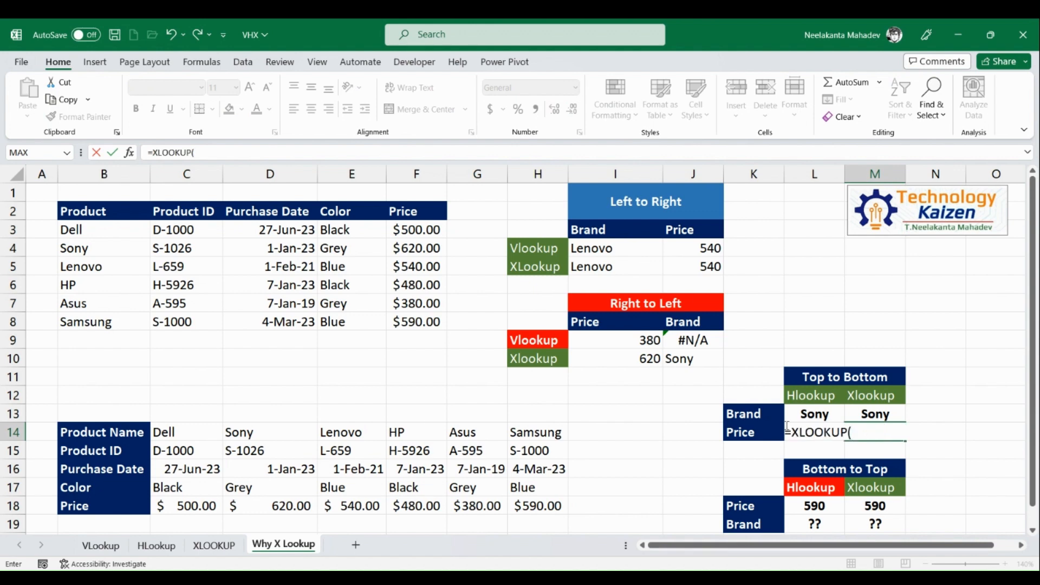
left_click(892, 412)
type(",")
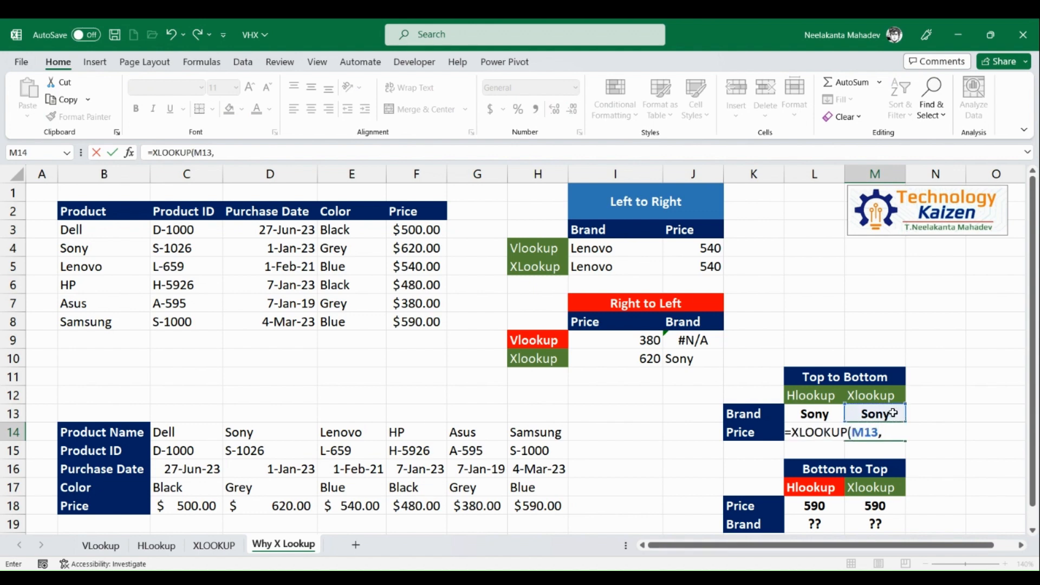
left_click_drag(200, 435, 536, 438)
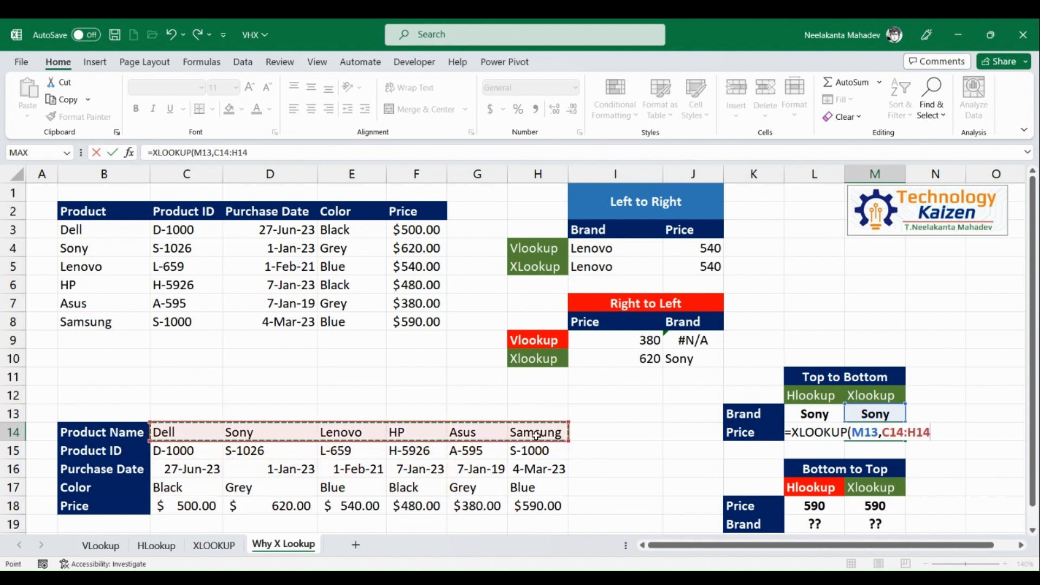
type(",")
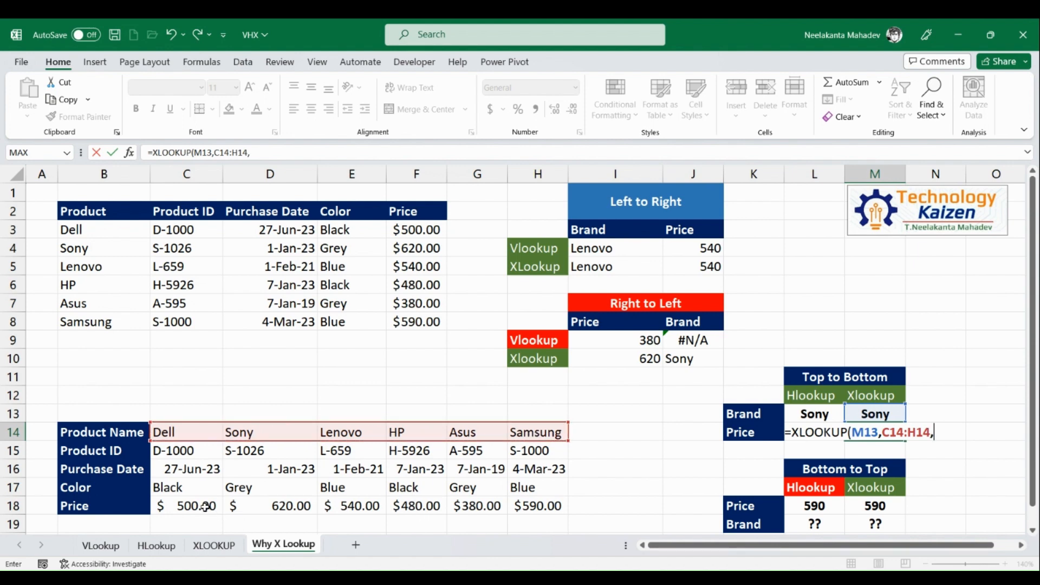
left_click_drag(209, 510, 521, 503)
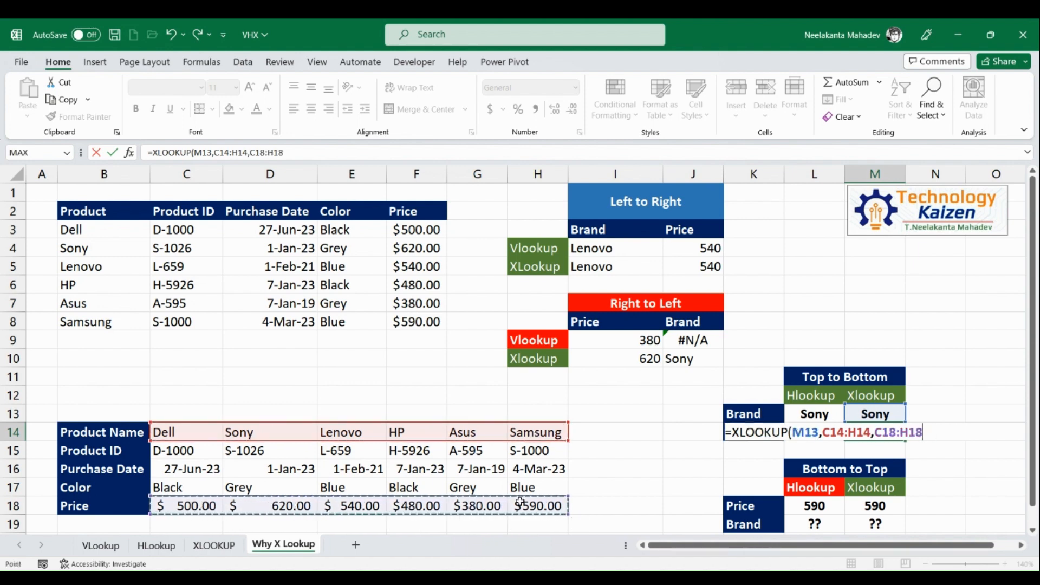
key("Return")
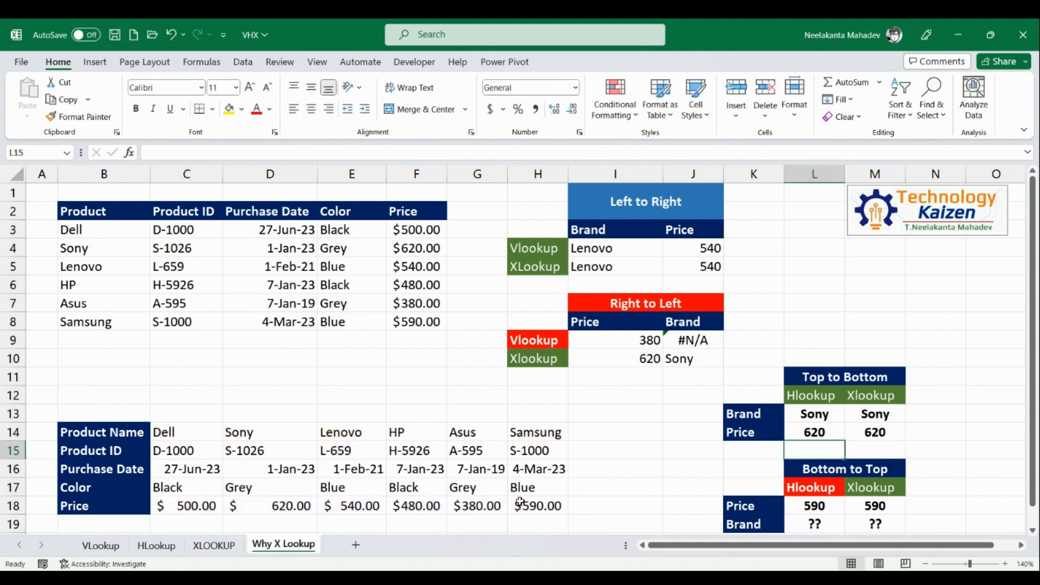
- Clear the placeholders in L19:M19 and enter an HLOOKUP in L19 that finds L18 in C14:H18, returning row 1 with range lookup False
scroll(521, 468, "down", 1)
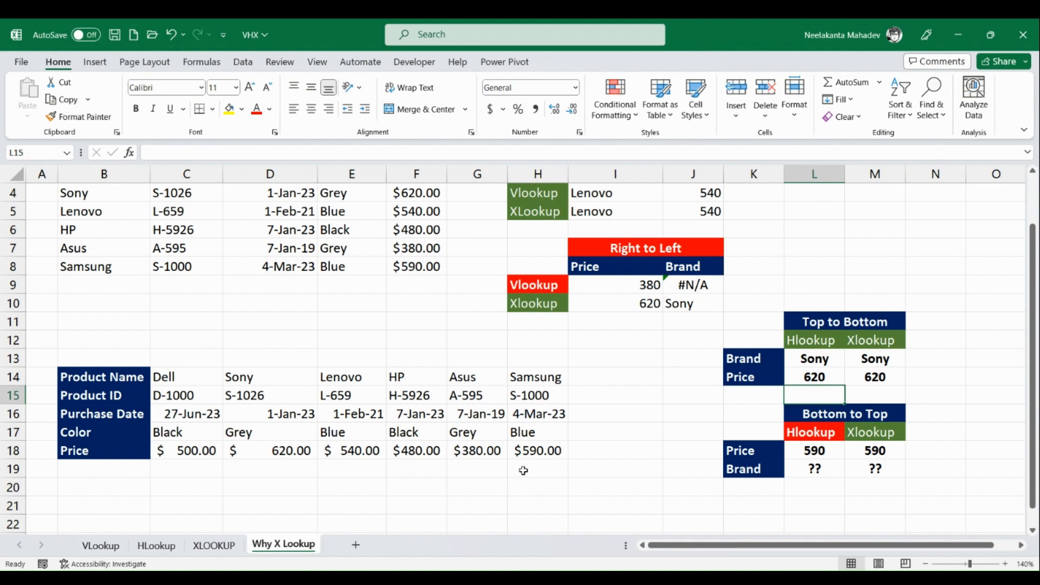
left_click_drag(818, 468, 868, 469)
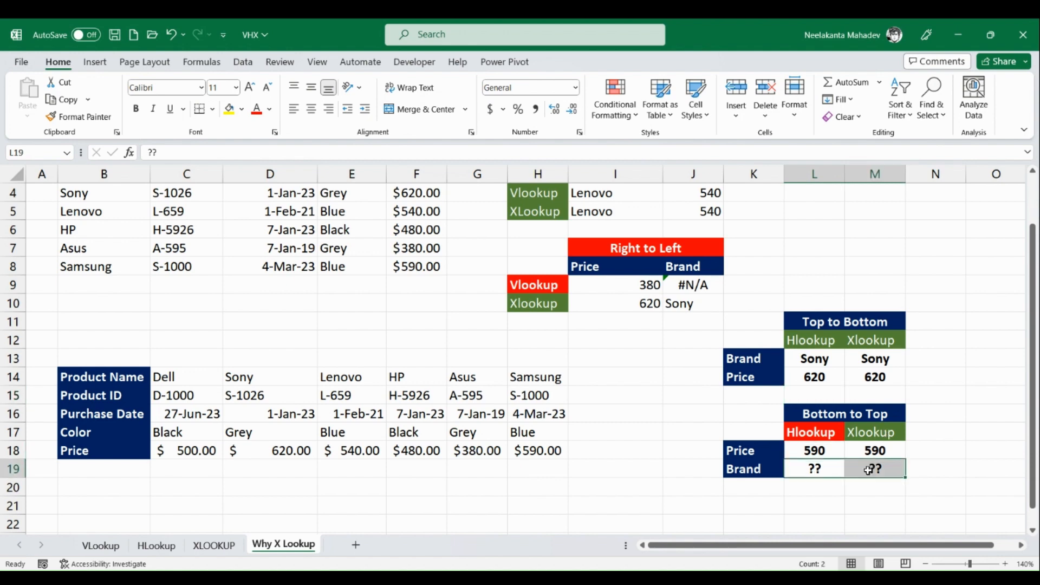
key("Delete")
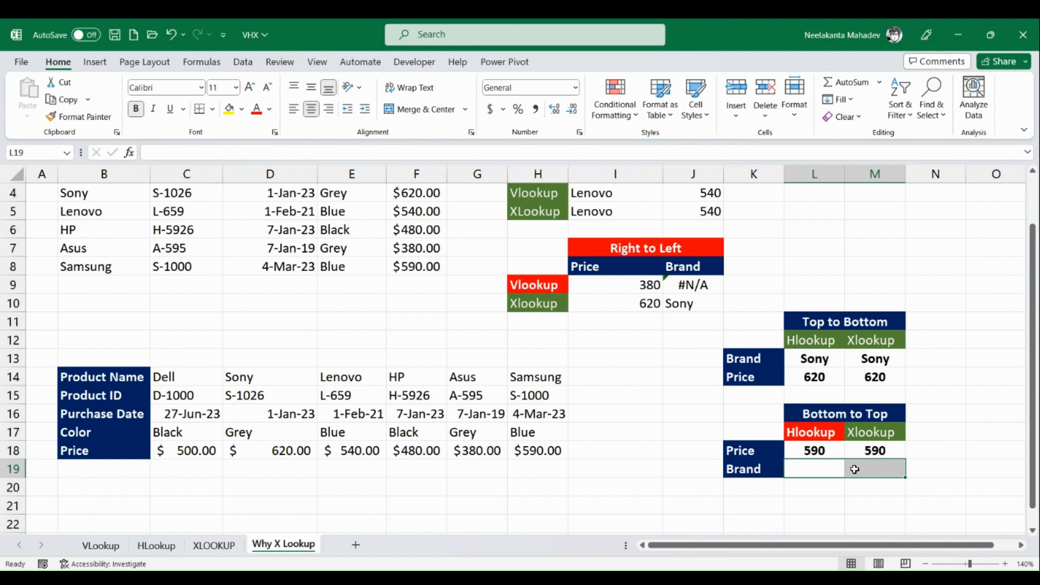
left_click(832, 469)
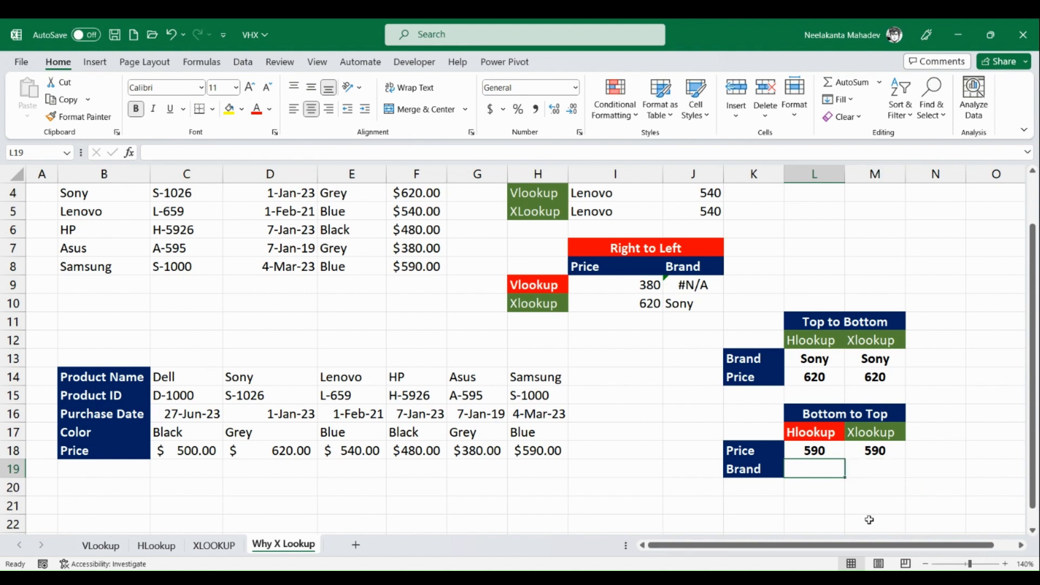
type("=")
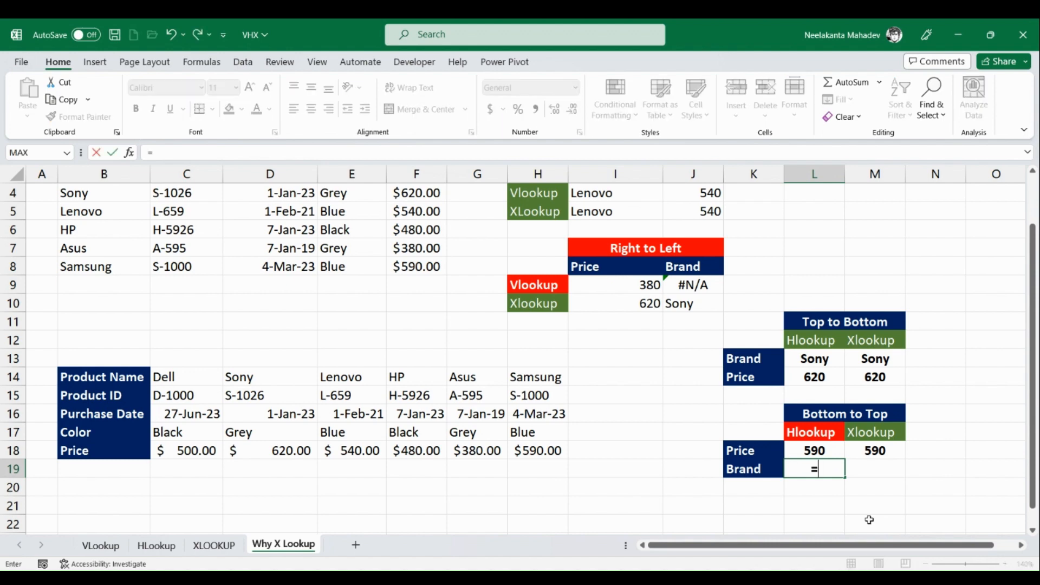
type("hlo")
key("Tab")
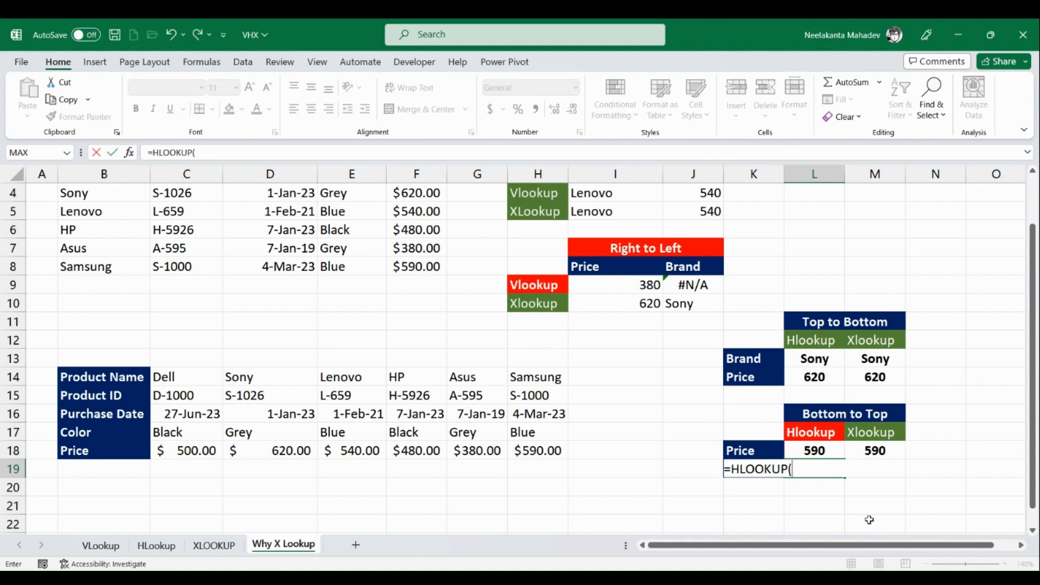
left_click(825, 450)
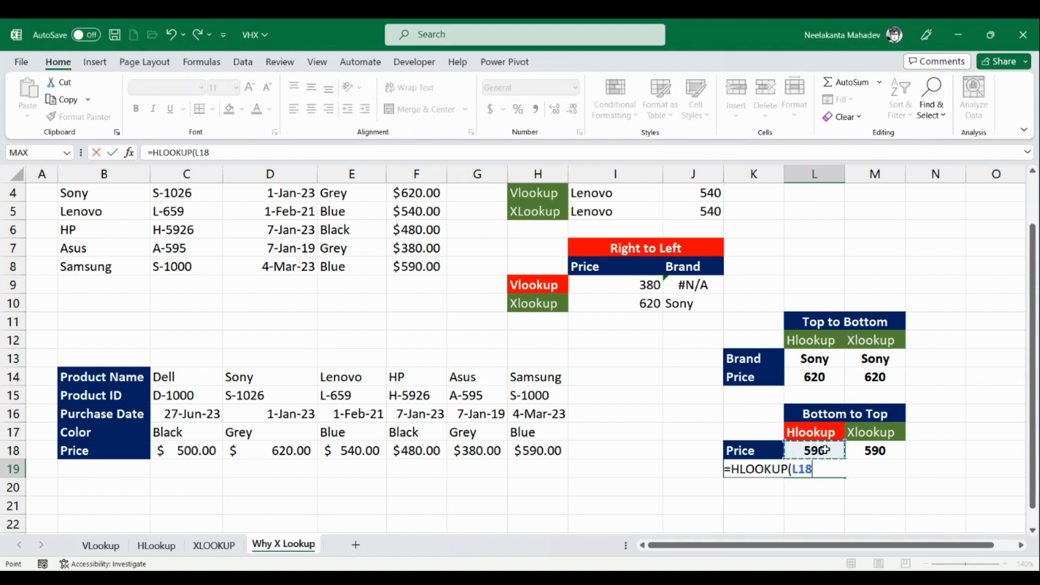
type(",")
left_click_drag(209, 379, 514, 444)
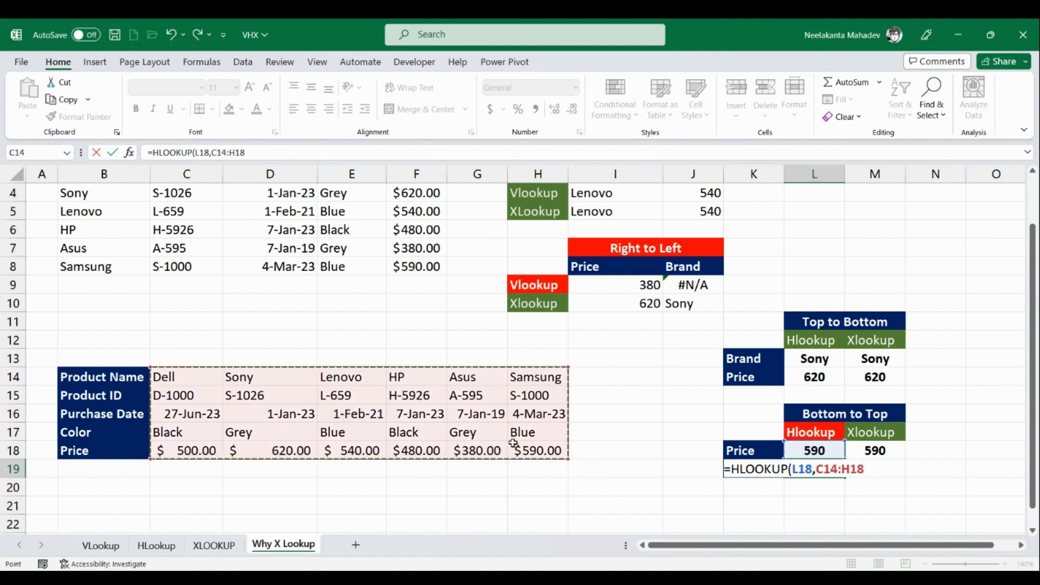
type(",1")
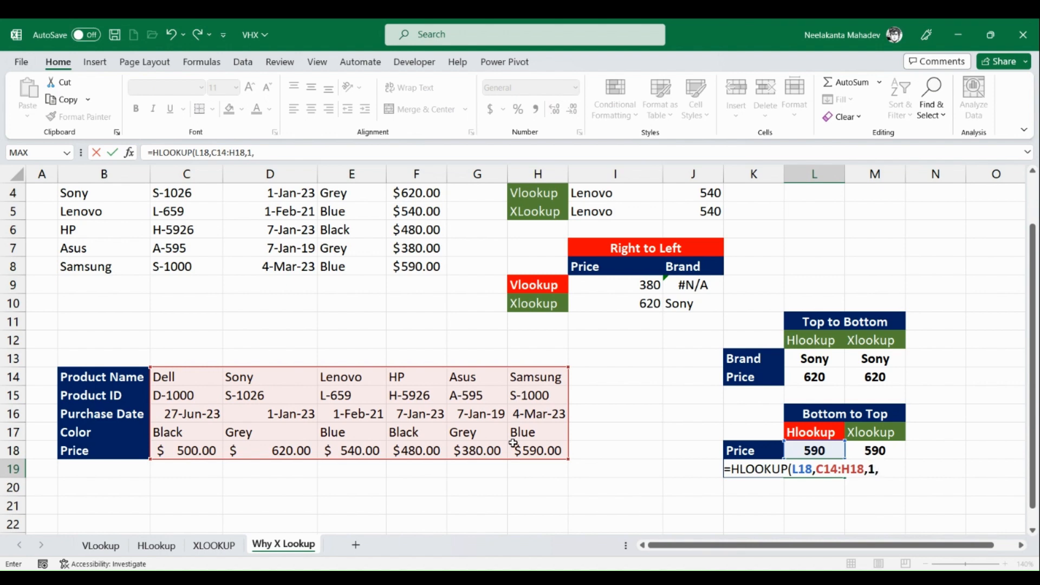
type(",false)")
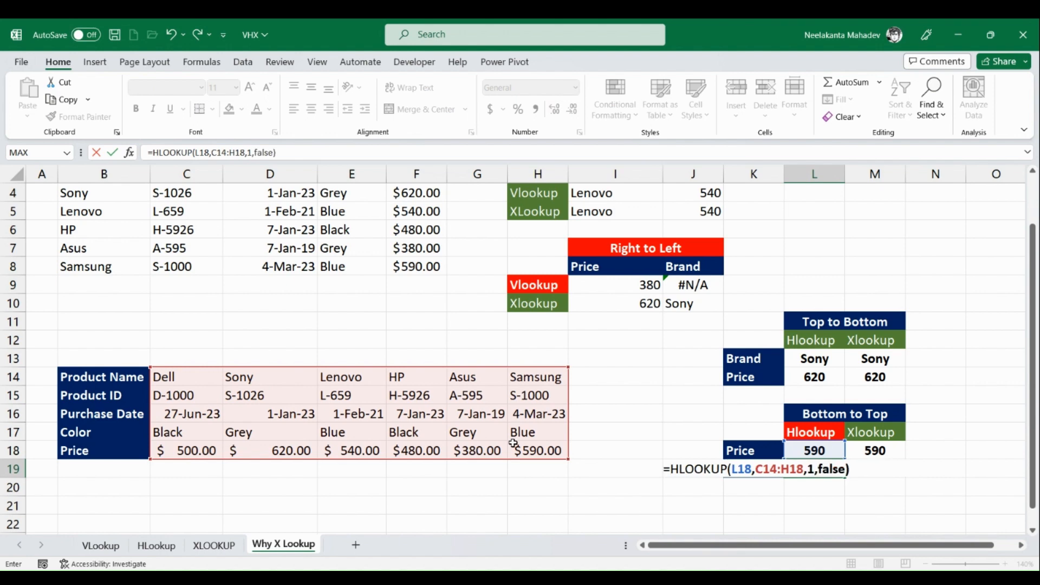
key("Tab")
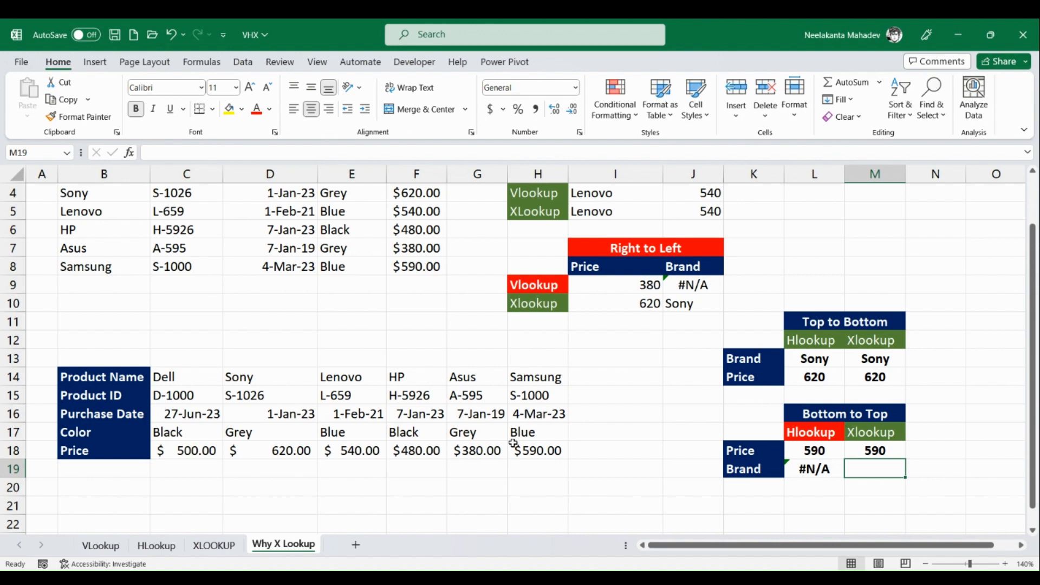
- Enter an XLOOKUP in M19 that finds M18 in C18:H18 and returns the brand from C14:H14
type("=xl")
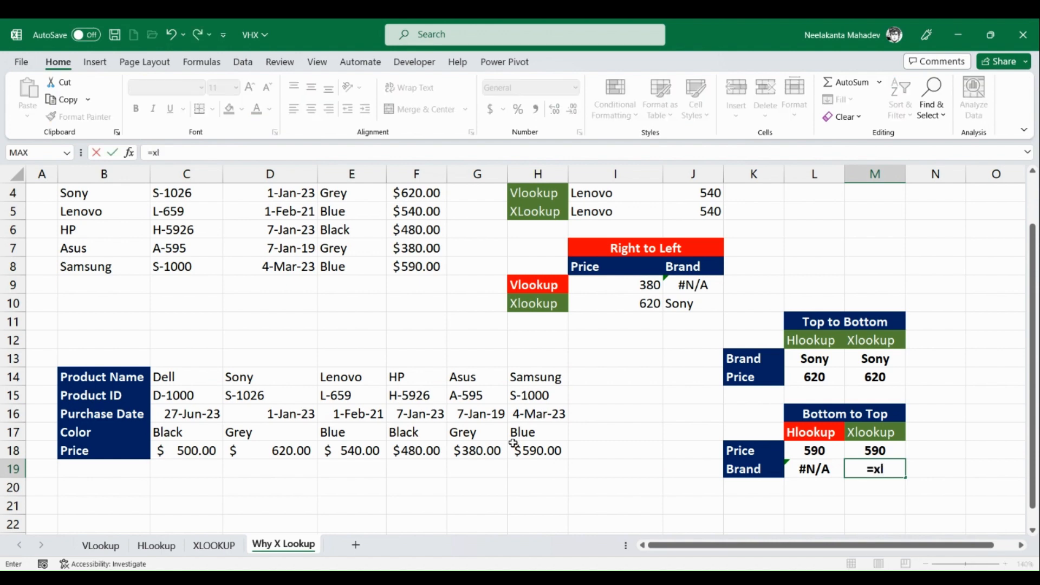
key("Tab")
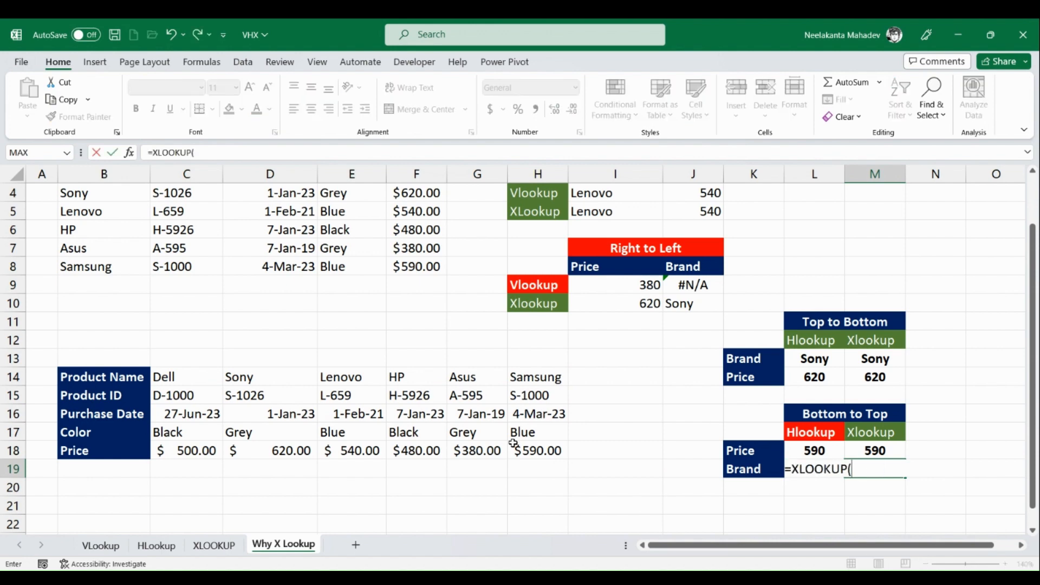
left_click(891, 447)
type(",")
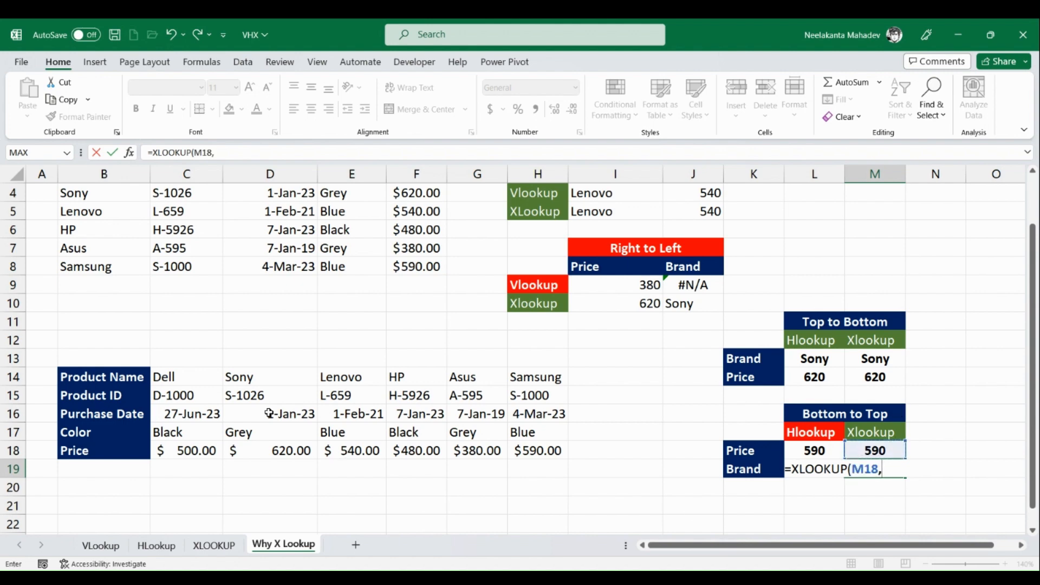
left_click_drag(200, 373, 485, 395)
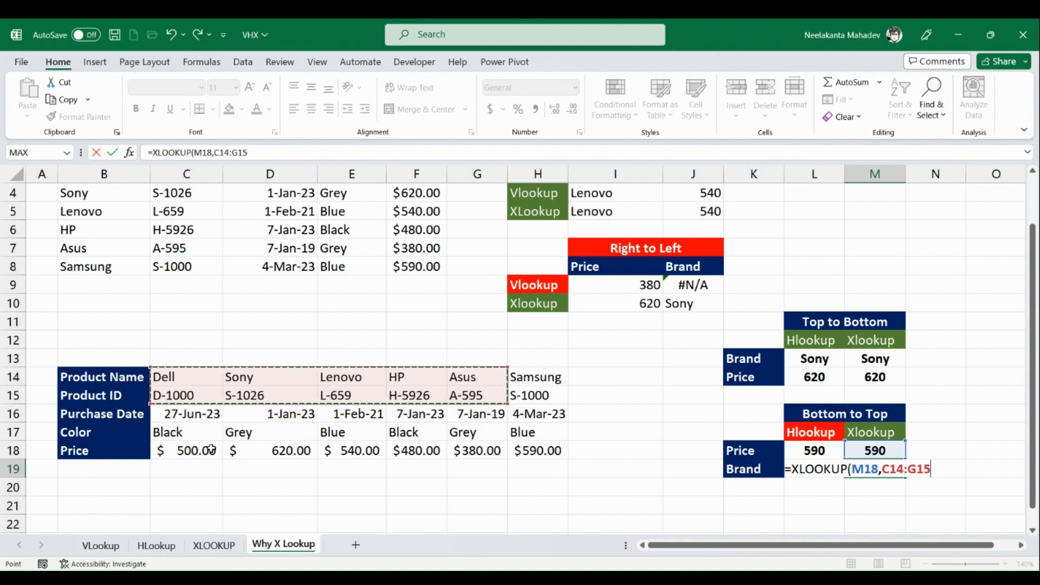
left_click_drag(256, 448, 541, 454)
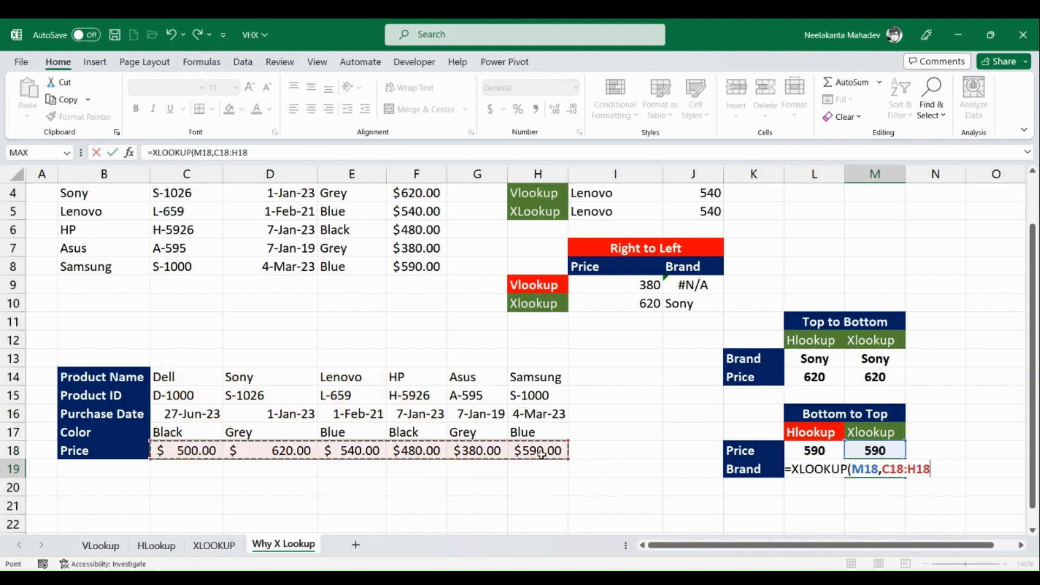
type(",")
left_click(190, 378)
left_click_drag(191, 378, 537, 379)
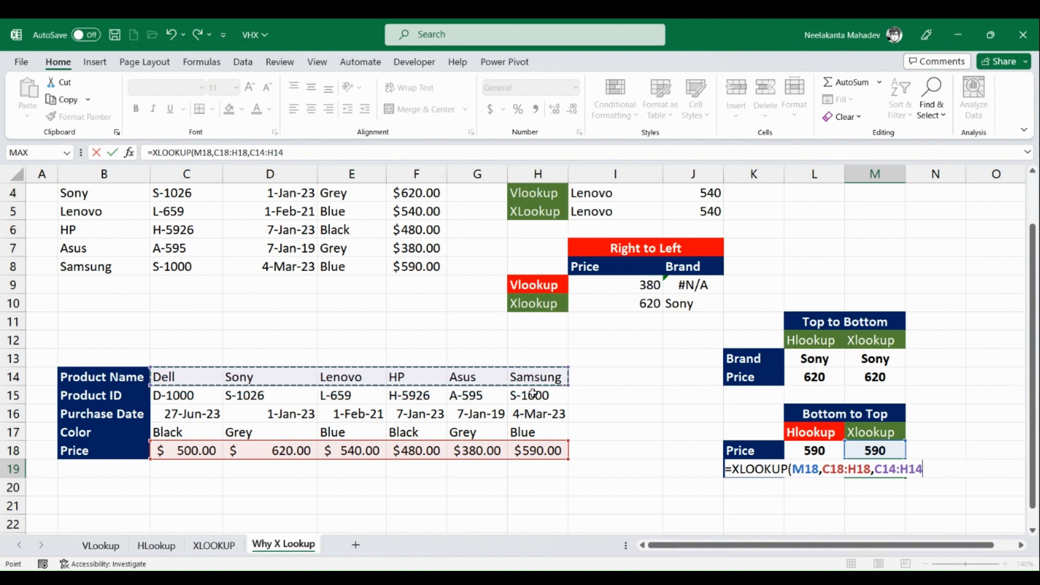
type(")")
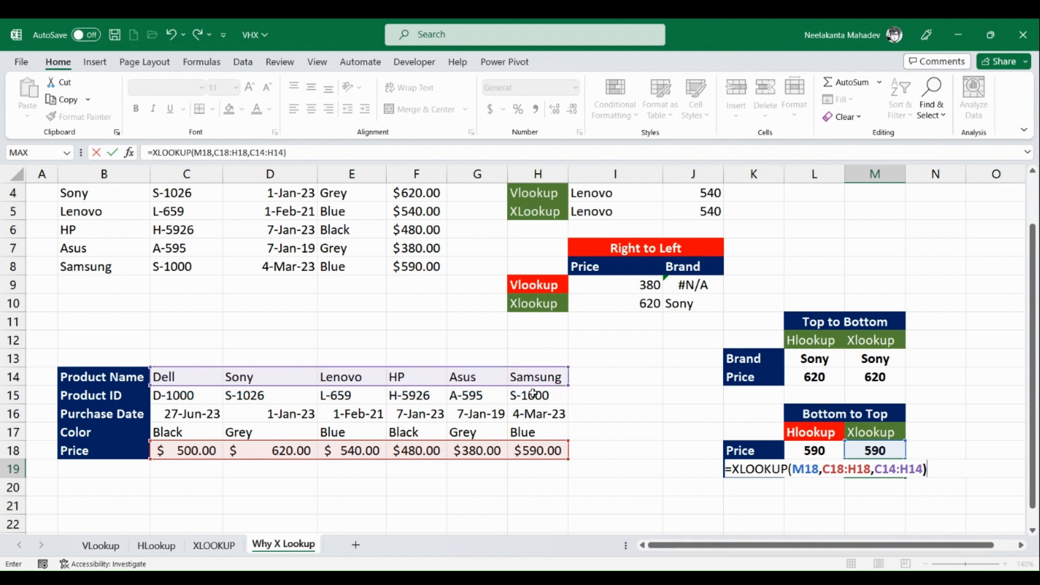
key("Return")
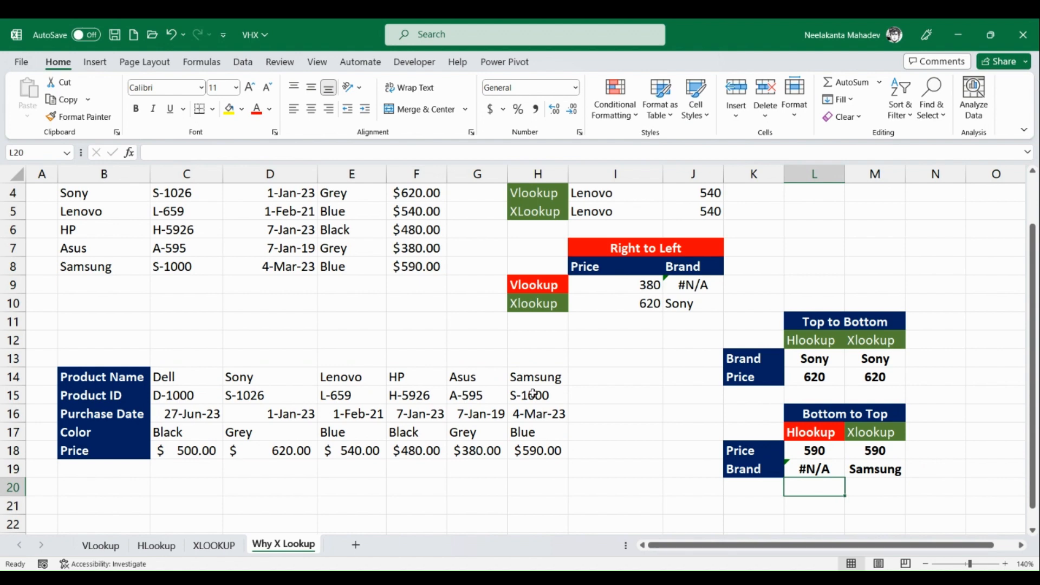
- Change the bottom-to-top XLOOKUP price in M18 to 480
left_click(863, 453)
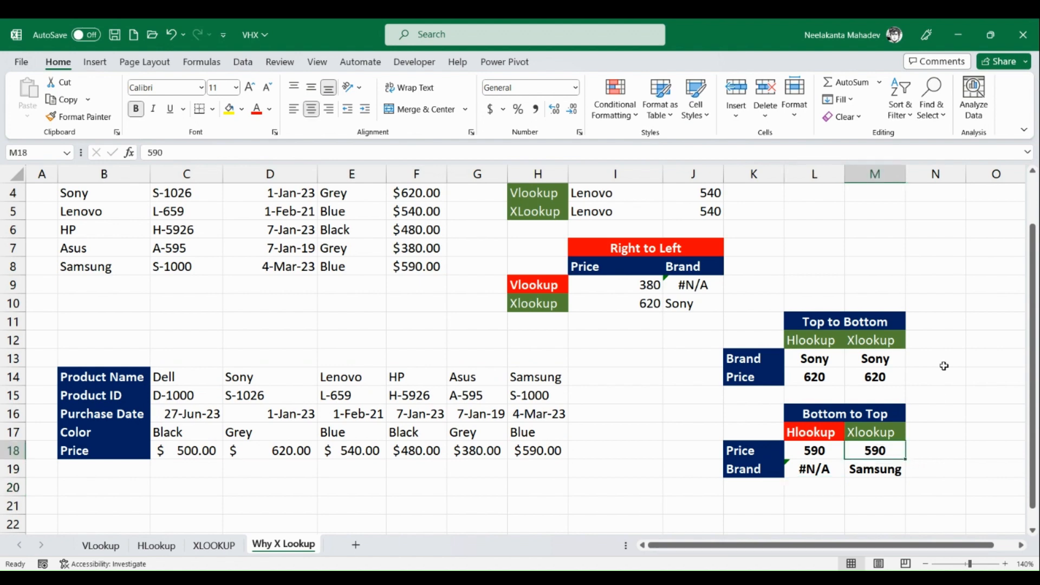
type("48")
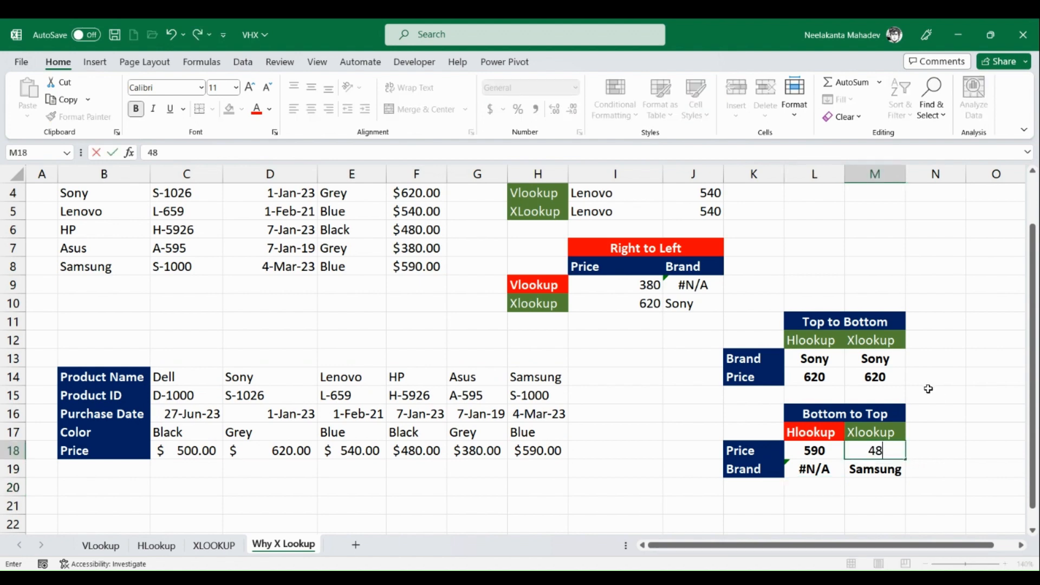
type("0")
key("Return")
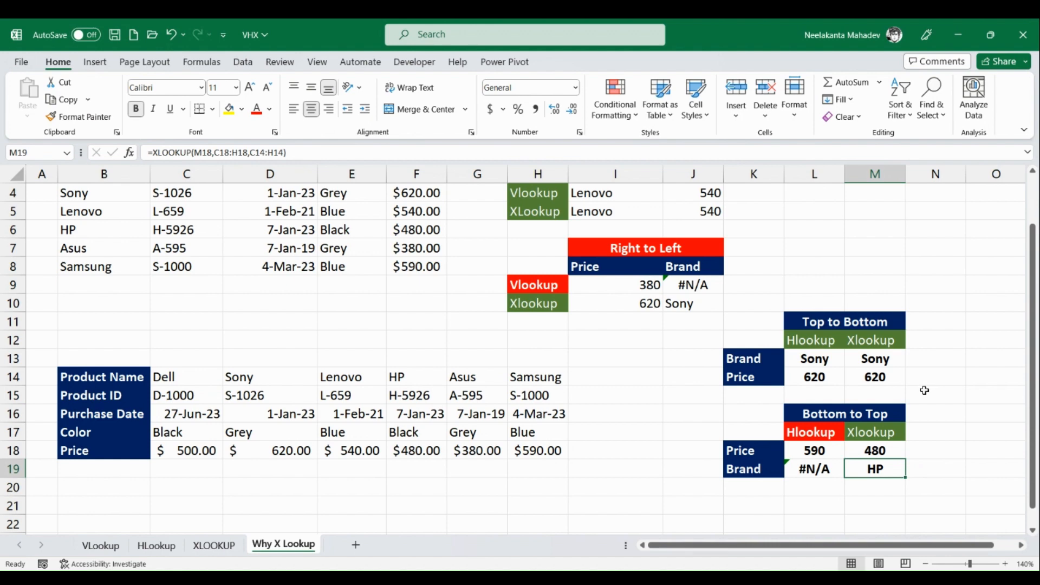